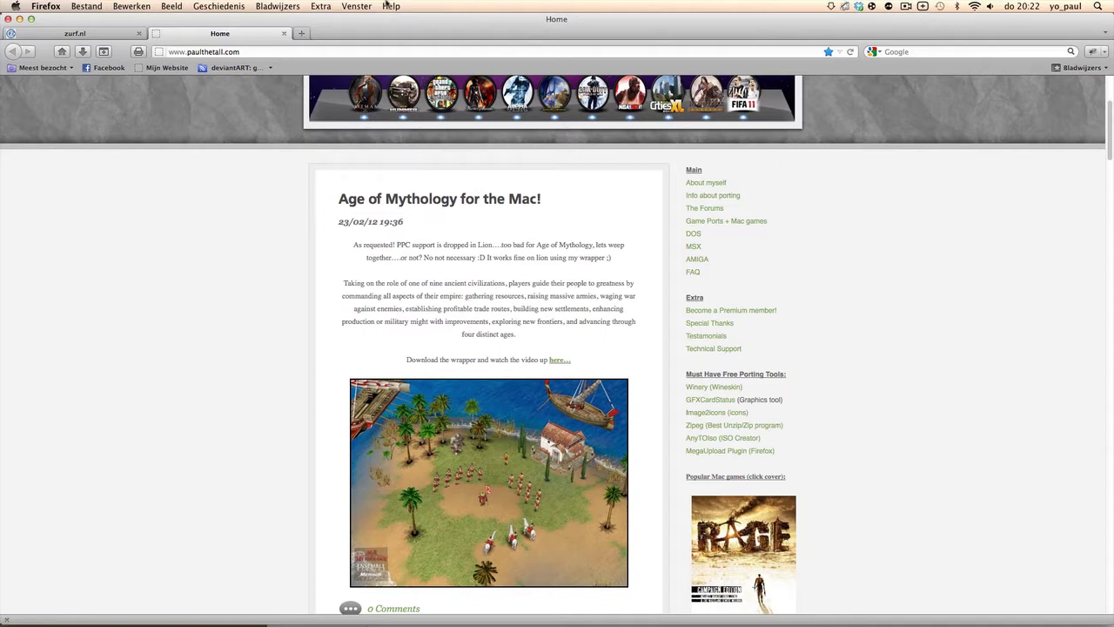
Step: Examine the Mac's system version, processor and memory details, and close the information window
left_click(15, 6)
left_click(31, 19)
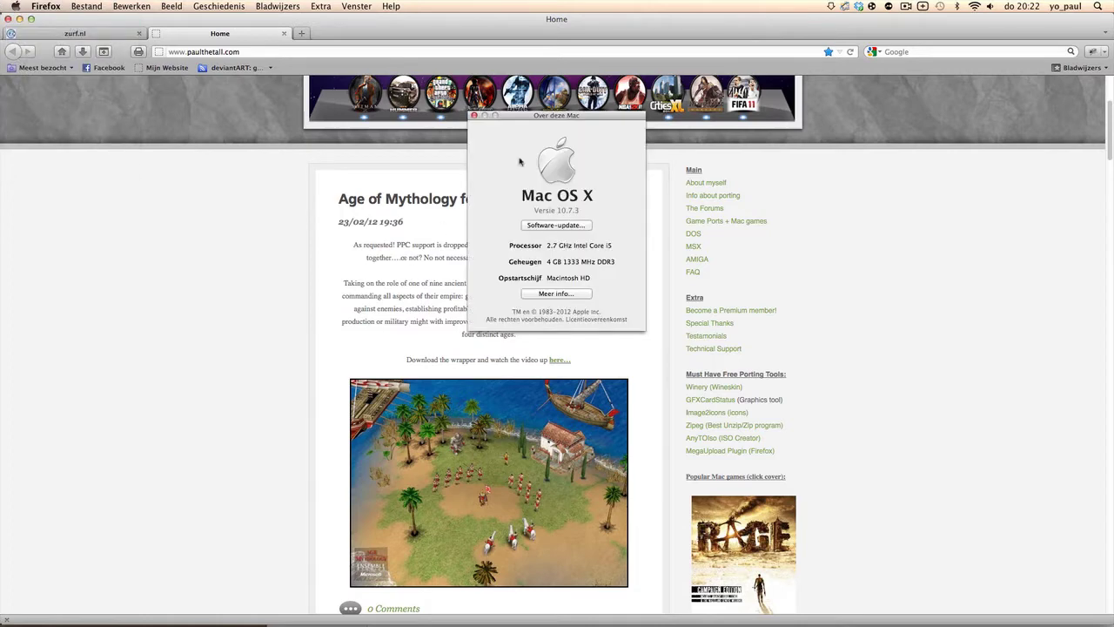
left_click(473, 114)
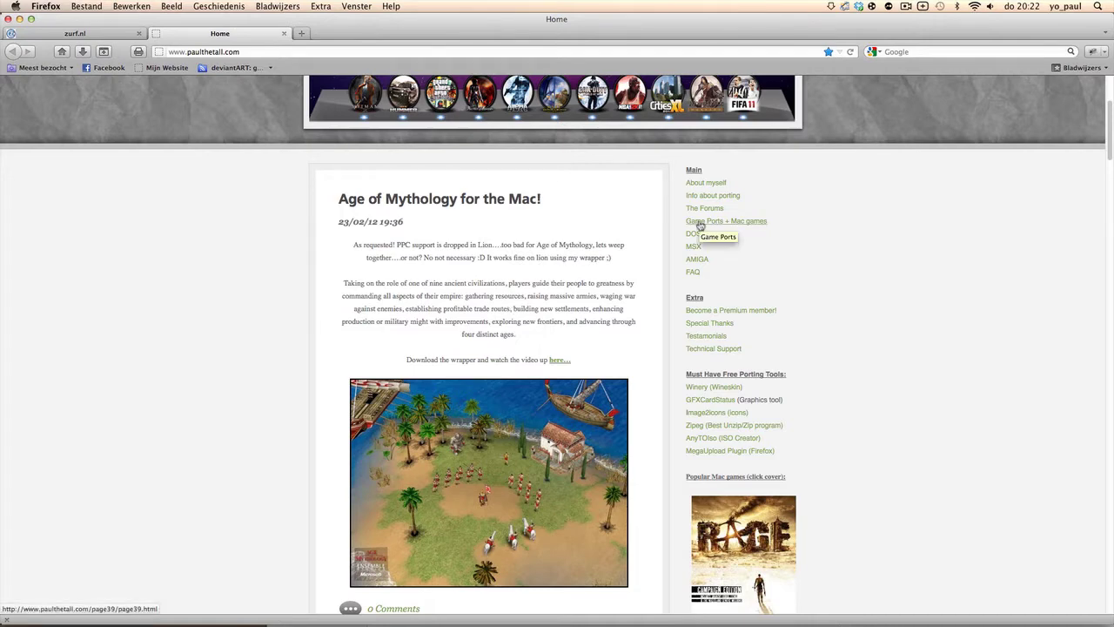
Step: Open the Age of Mythology wrapper page on paulthetall.com and show its download section
left_click(559, 362)
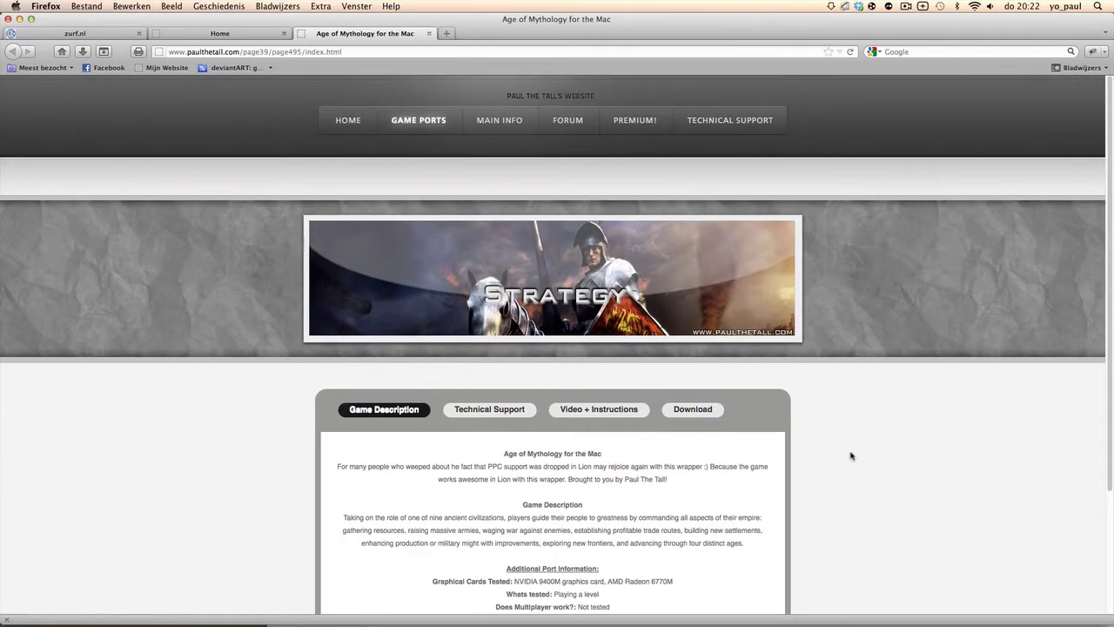
scroll(852, 454, "down", 3)
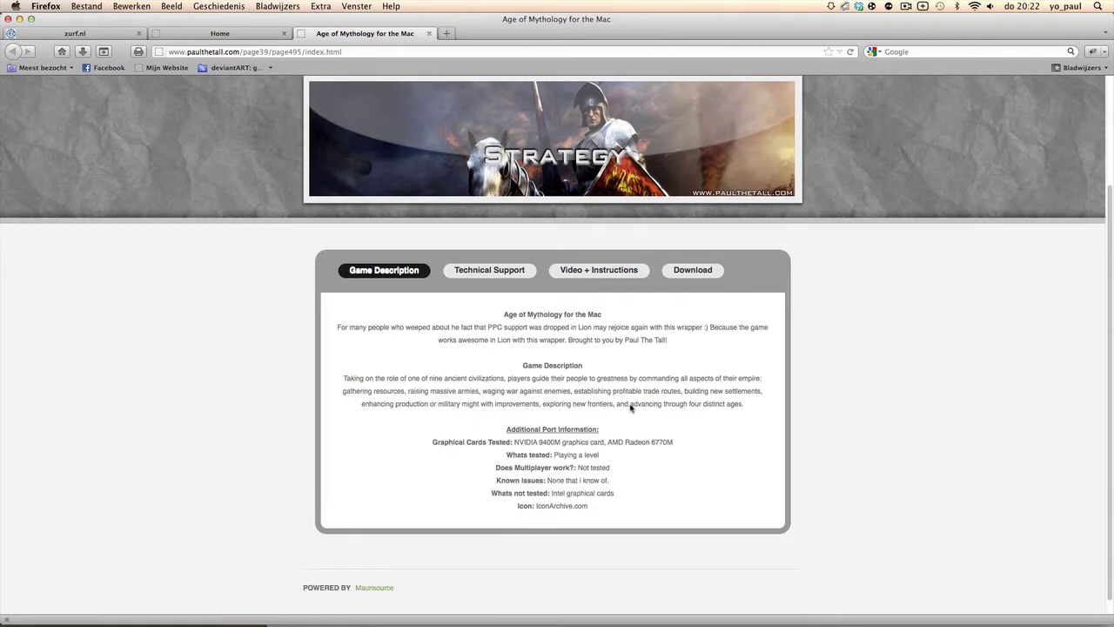
left_click(692, 271)
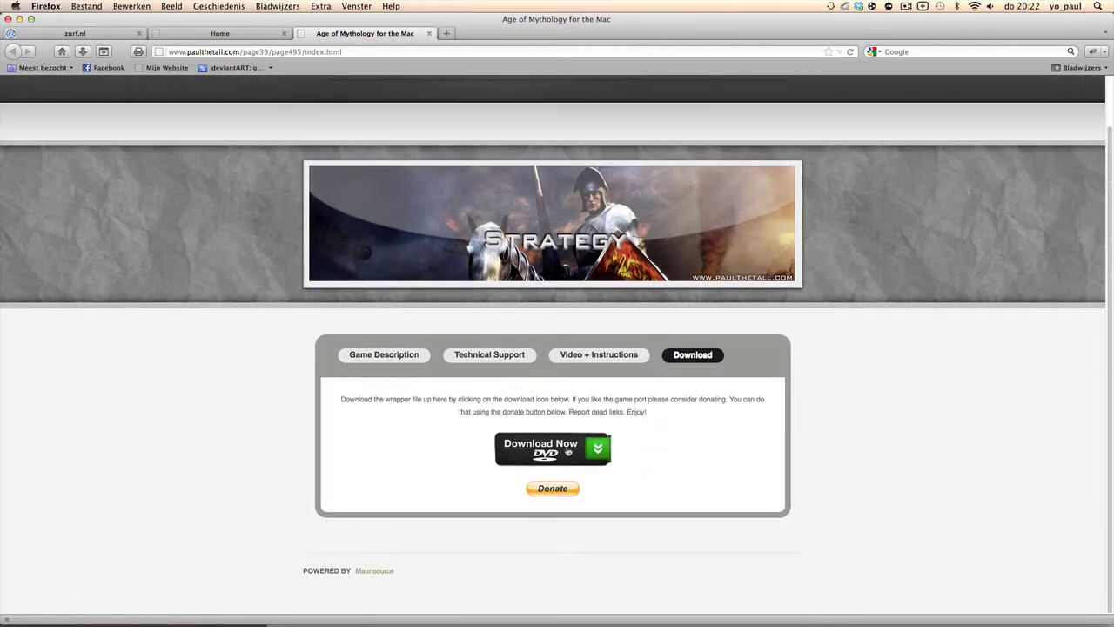
Step: Mount Age of Mythology(1).dmg from the Downloads folder and accept its license agreement
left_click(19, 18)
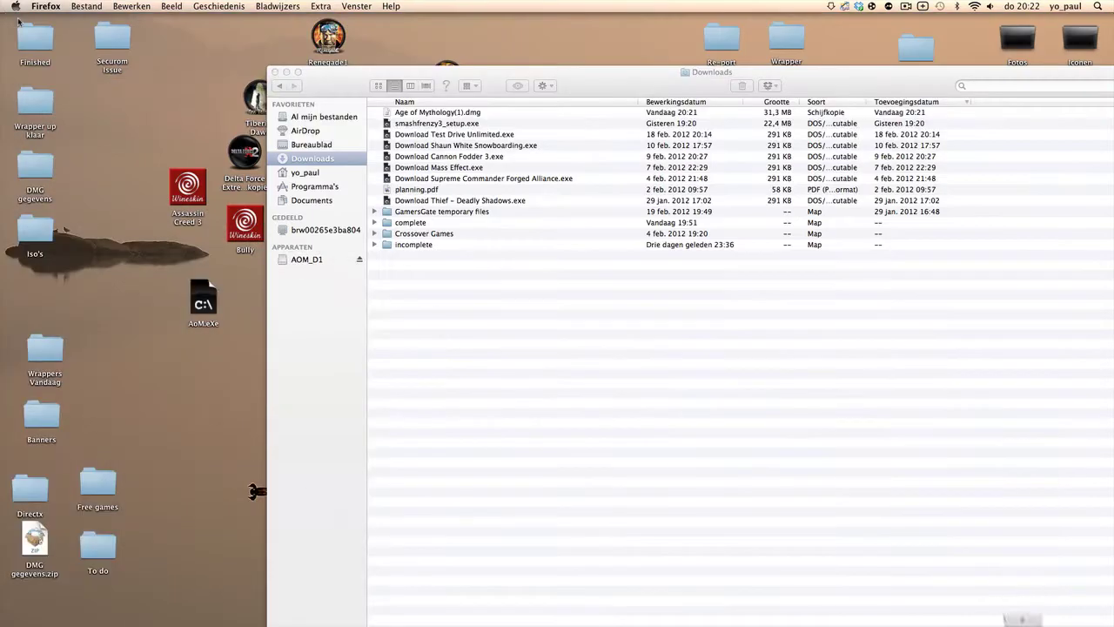
double_click(420, 113)
left_click(275, 73)
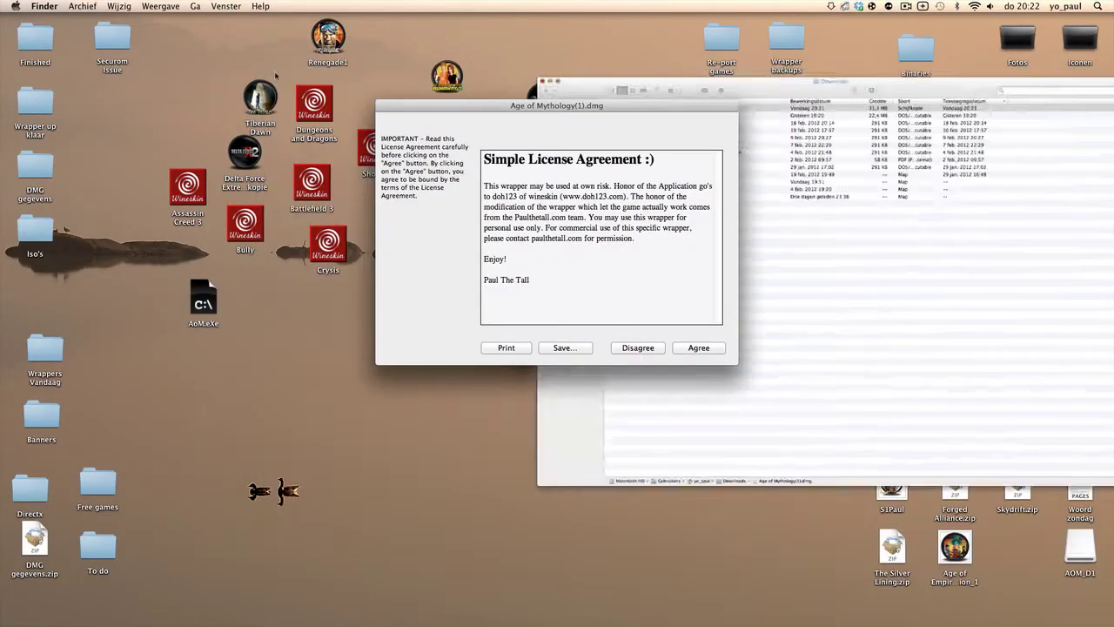
left_click(705, 347)
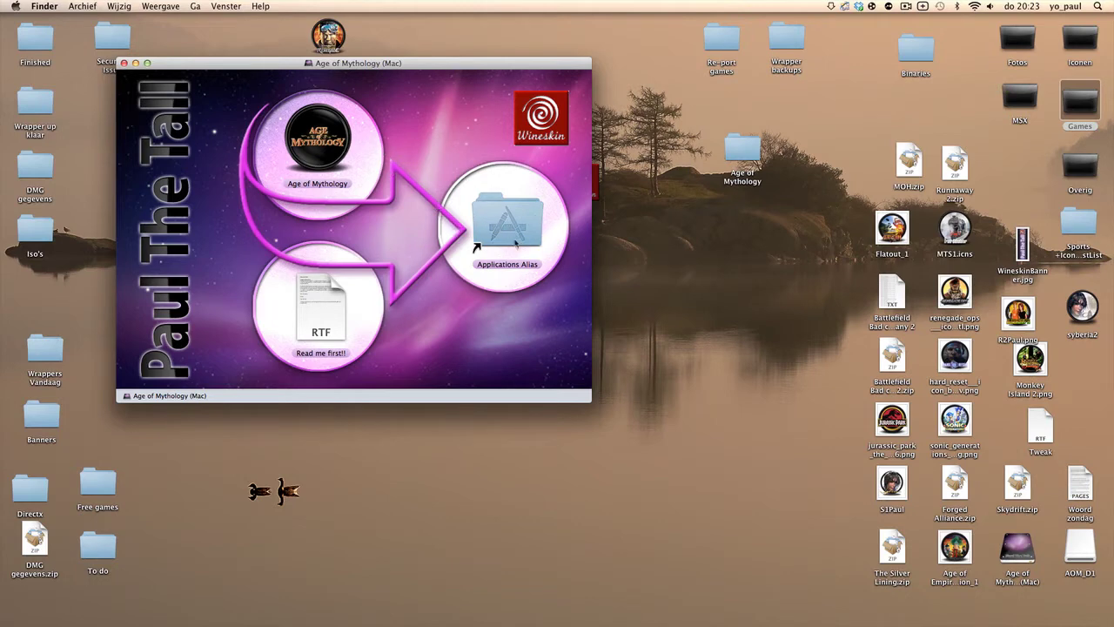
Step: Copy the Age of Mythology wrapper from the disk image to the desktop and place it in the open area below The Silver Lining
left_click_drag(300, 148, 668, 334)
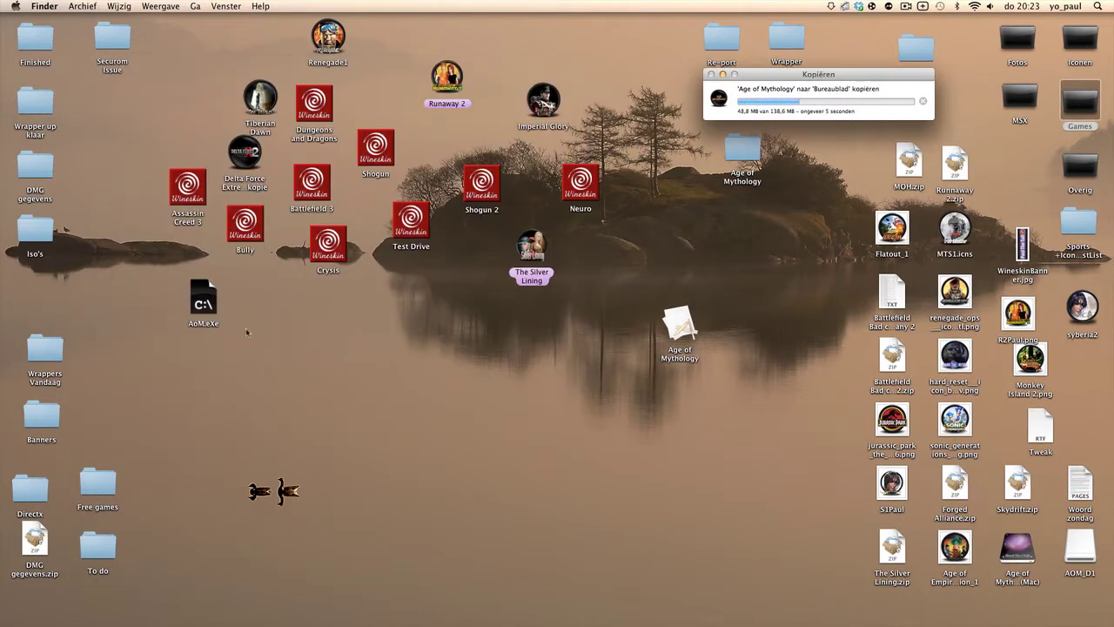
left_click(124, 64)
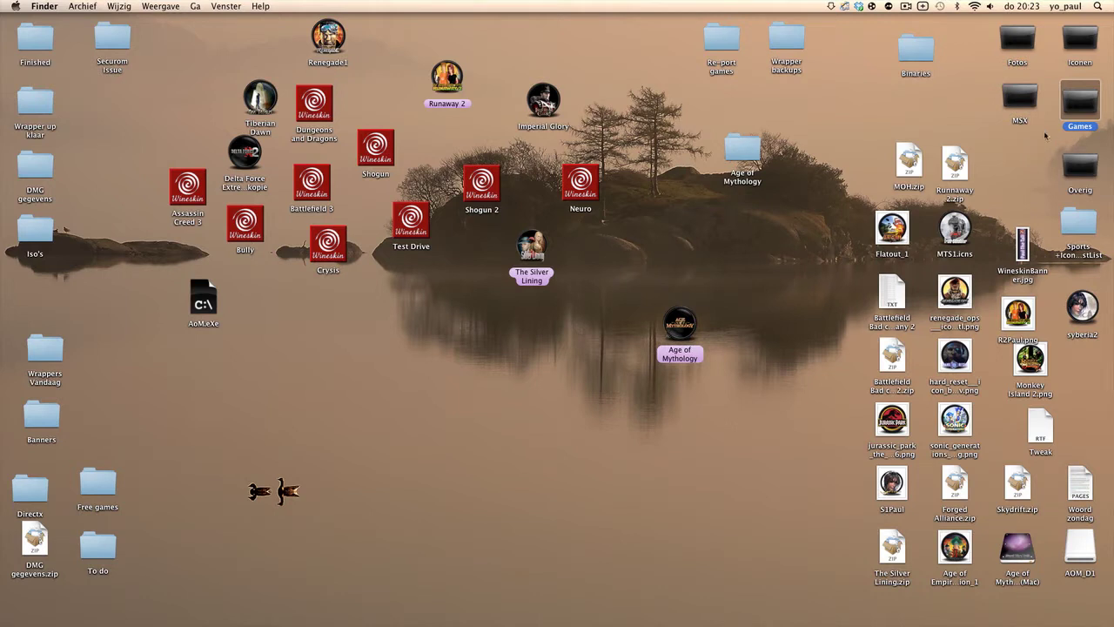
left_click(1049, 139)
left_click_drag(692, 334, 463, 406)
left_click(519, 407)
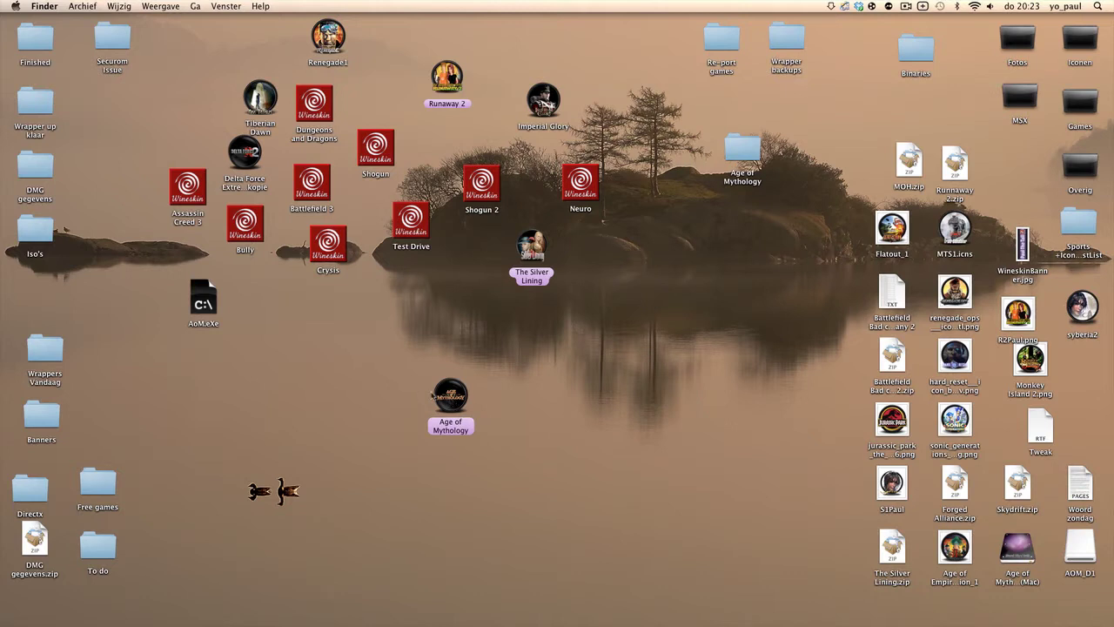
Step: Open the Age of Mythology wrapper and install Windows software using SETUP.EXE from the AOM_D1 disc
double_click(465, 406)
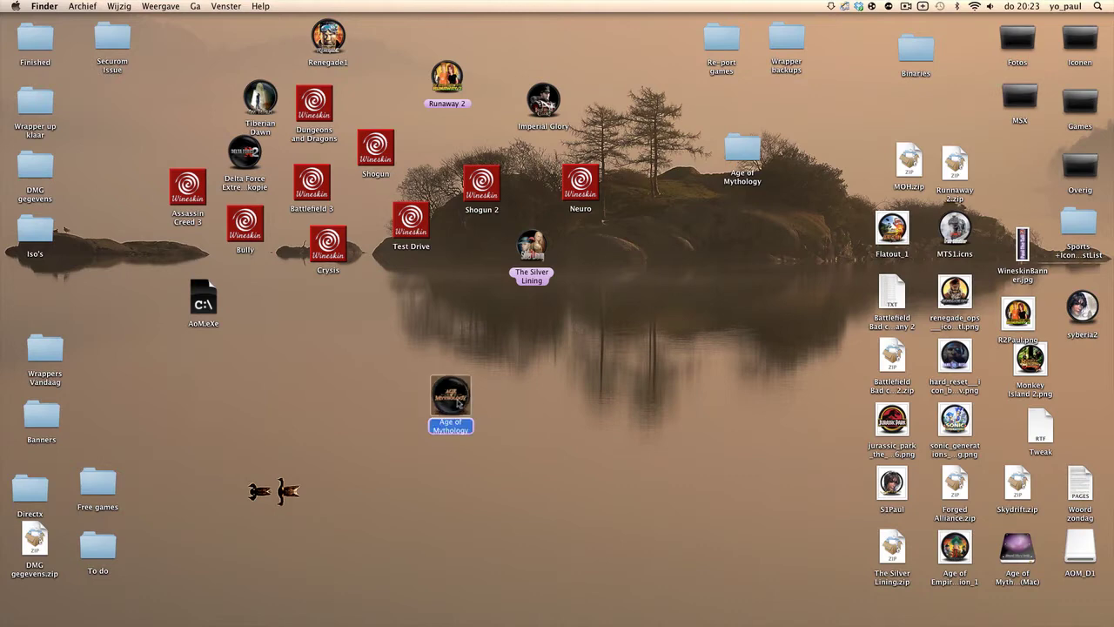
left_click(643, 225)
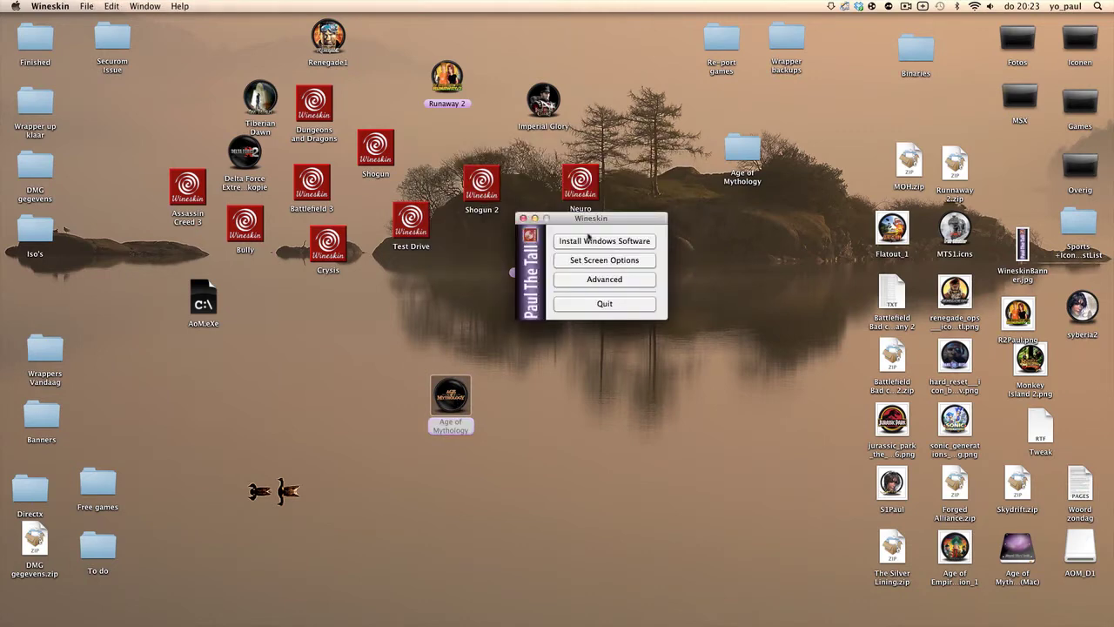
left_click(597, 243)
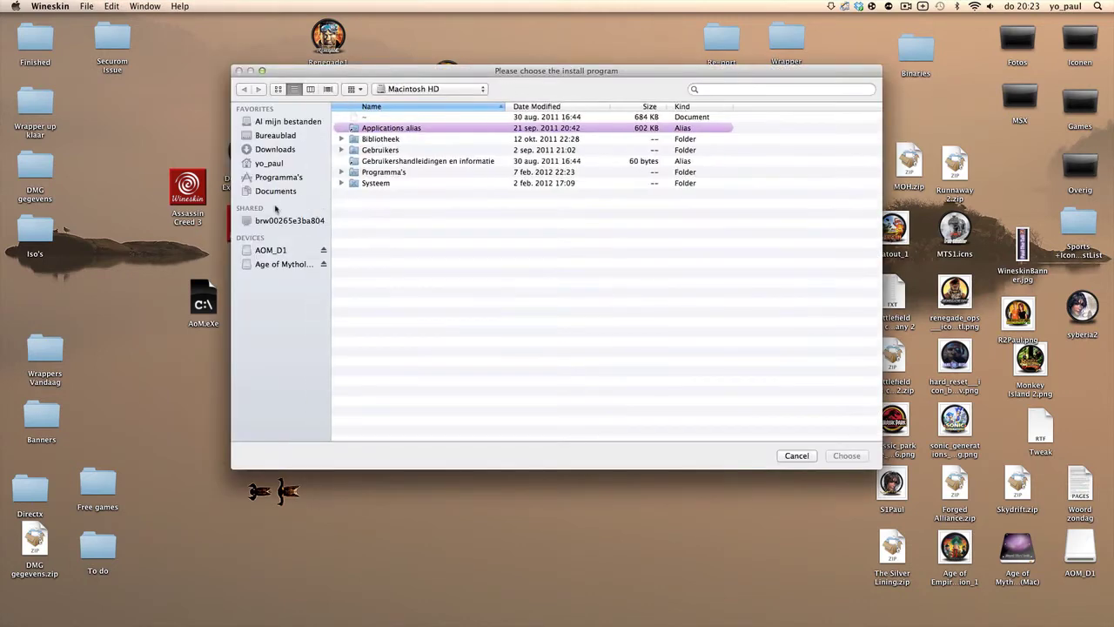
left_click(270, 252)
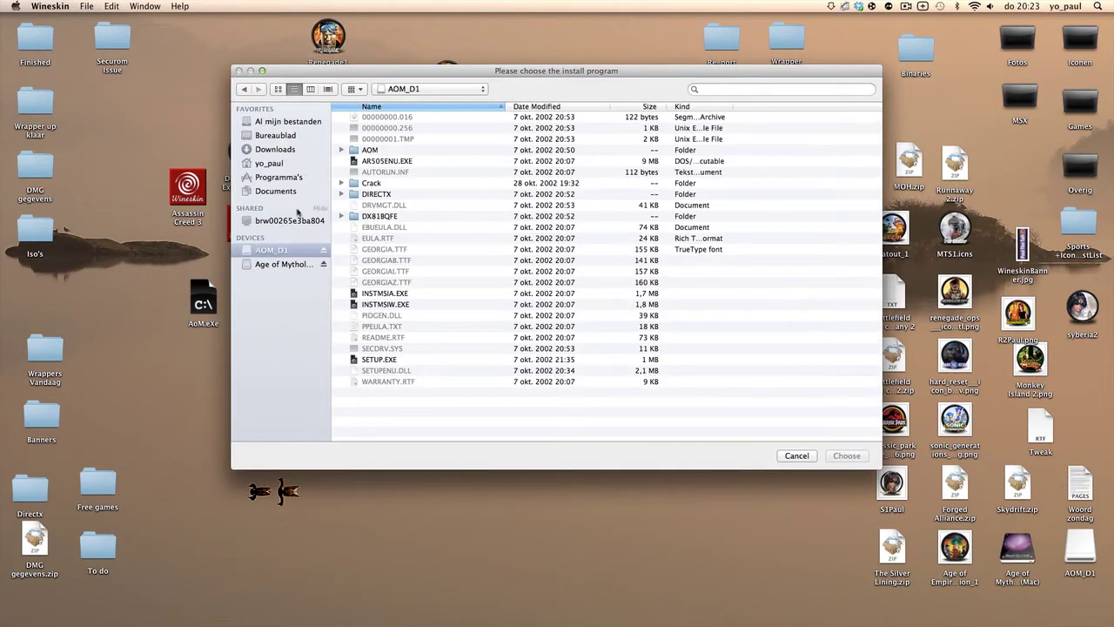
double_click(379, 359)
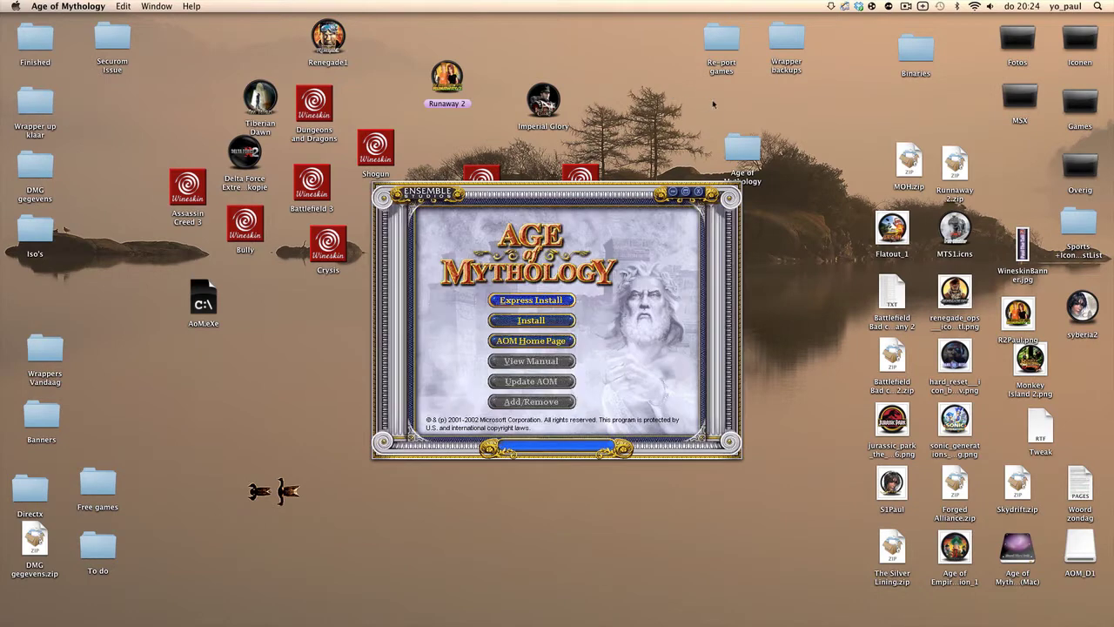
Step: Start the Express Install of Age of Mythology and continue past the welcome page to copy the game files
left_click(531, 300)
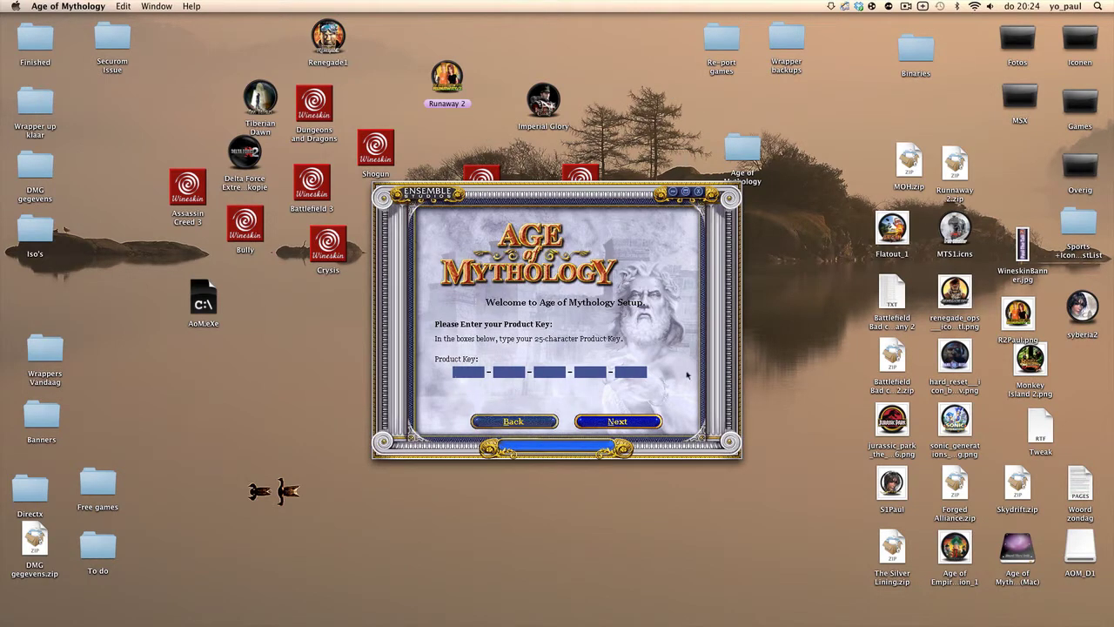
left_click(908, 7)
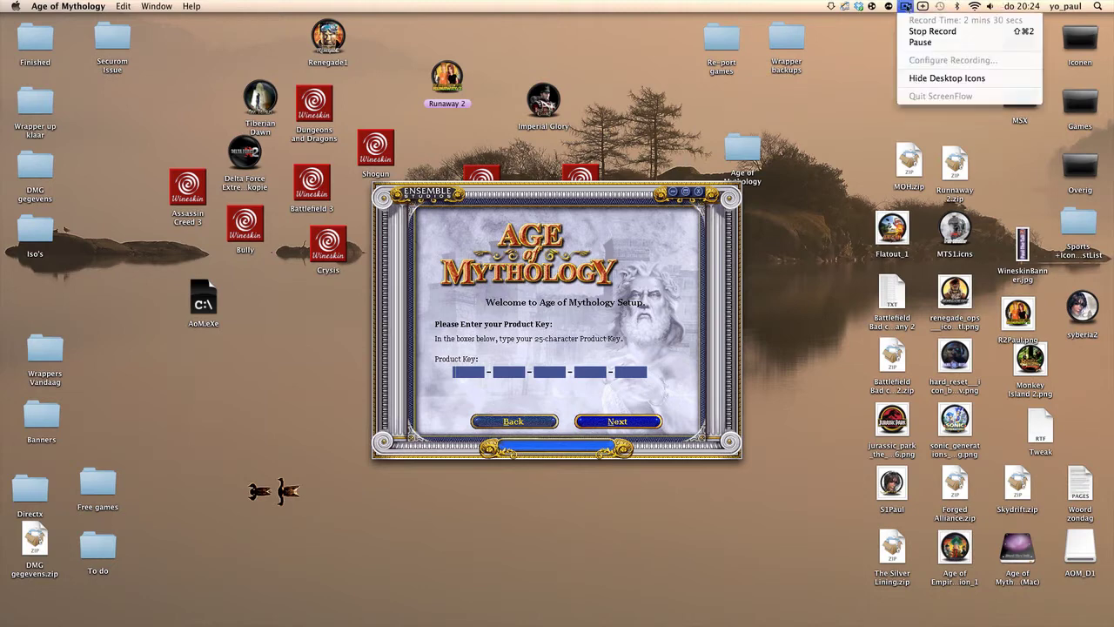
left_click(929, 42)
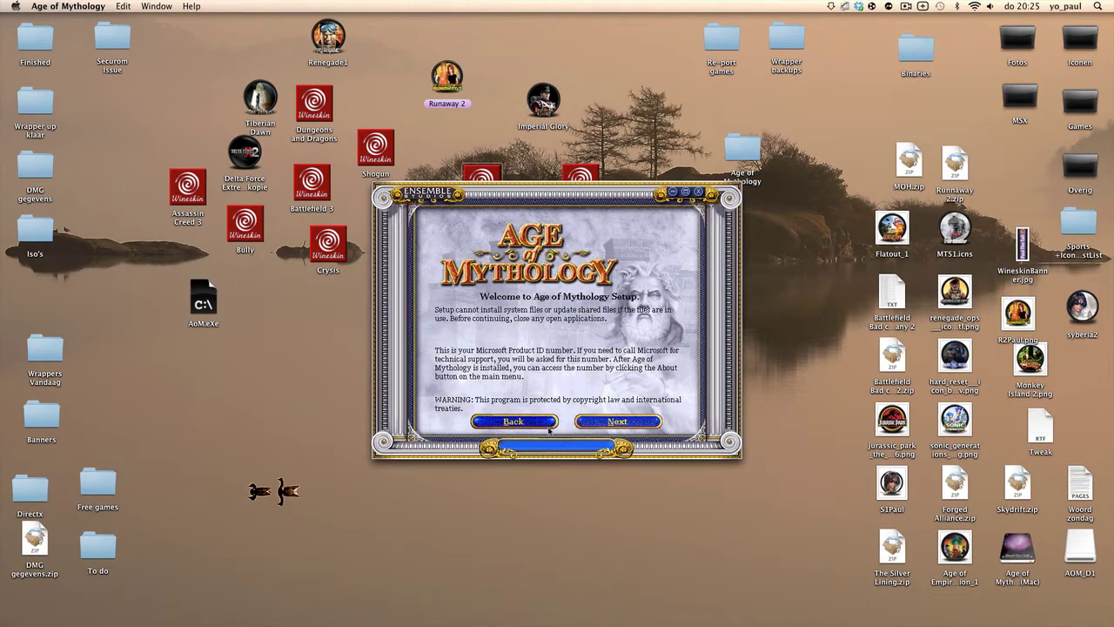
left_click(617, 422)
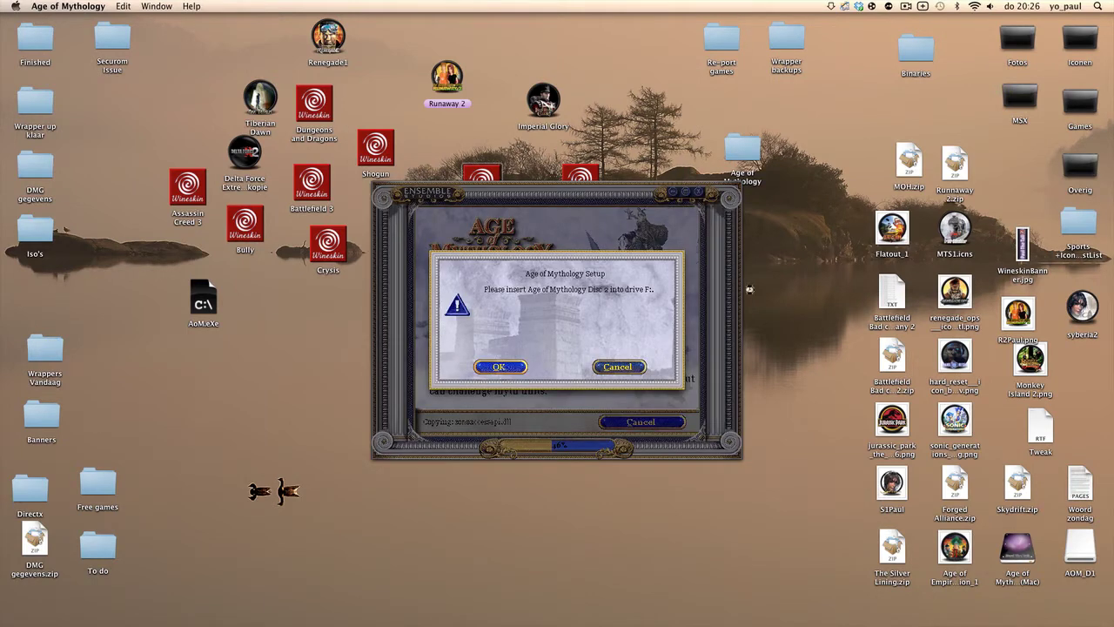
left_click(908, 7)
left_click(924, 46)
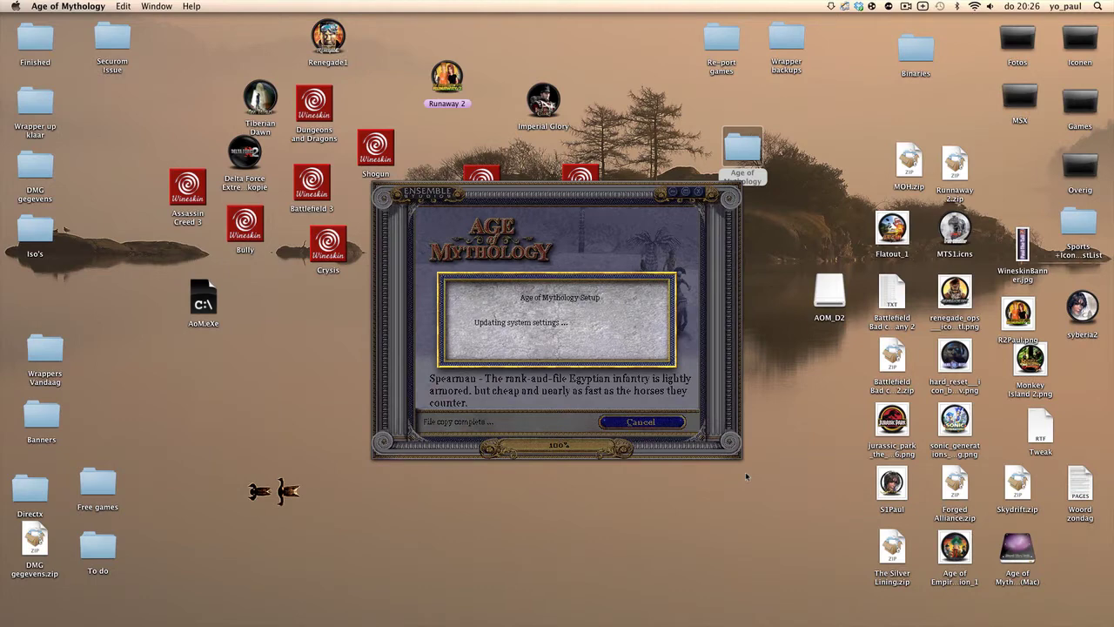
Step: Install MSXML4 Parser for Just me in the C:\Program Files\Microsoft Games\Common\ folder and close its installer
left_click(693, 423)
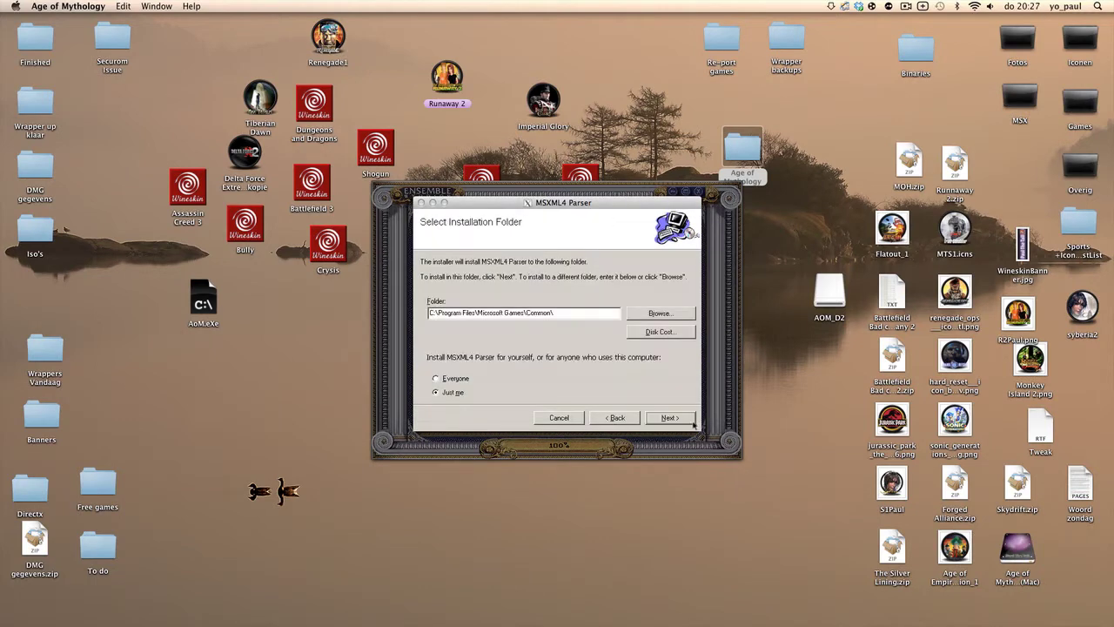
left_click(669, 418)
left_click(670, 419)
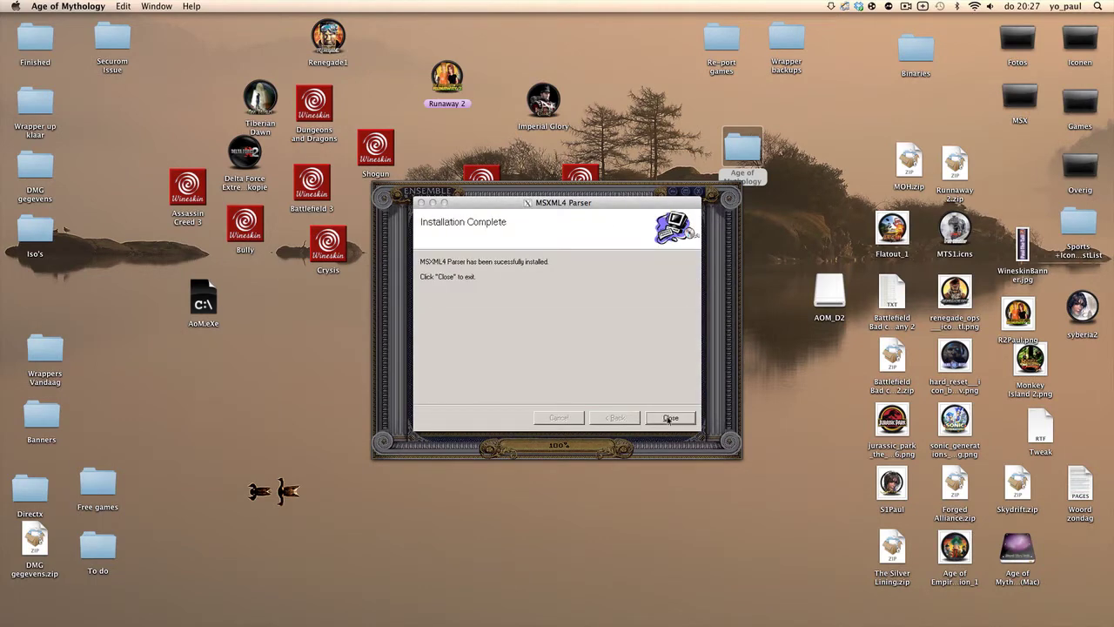
left_click(669, 418)
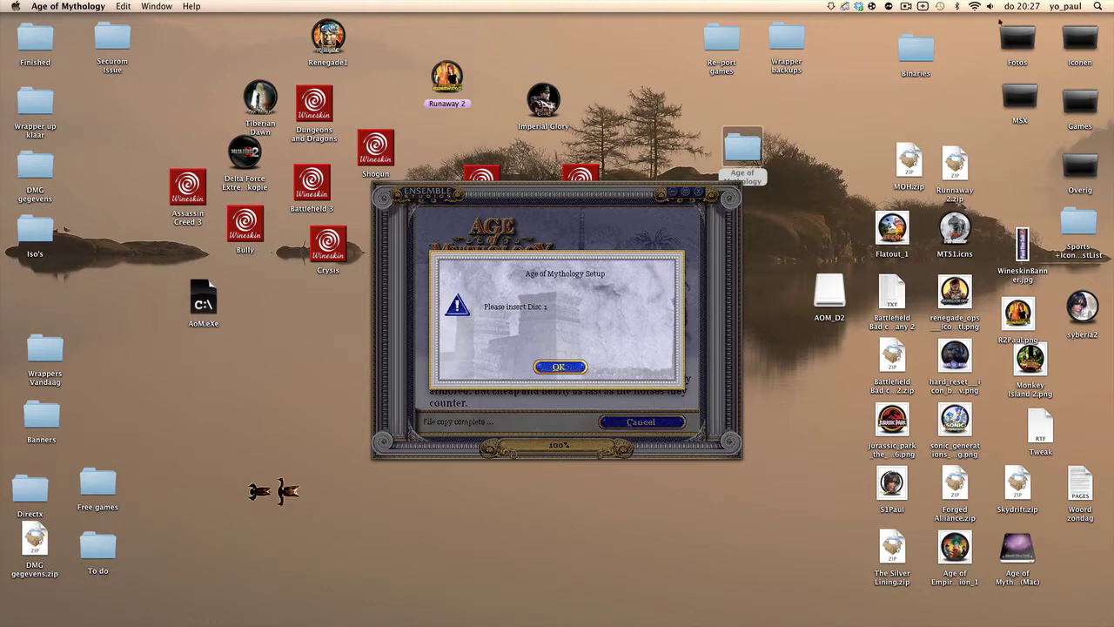
Step: Confirm that Disc 1 is inserted to finish the Age of Mythology setup, and exit the setup window
left_click(906, 6)
left_click(919, 41)
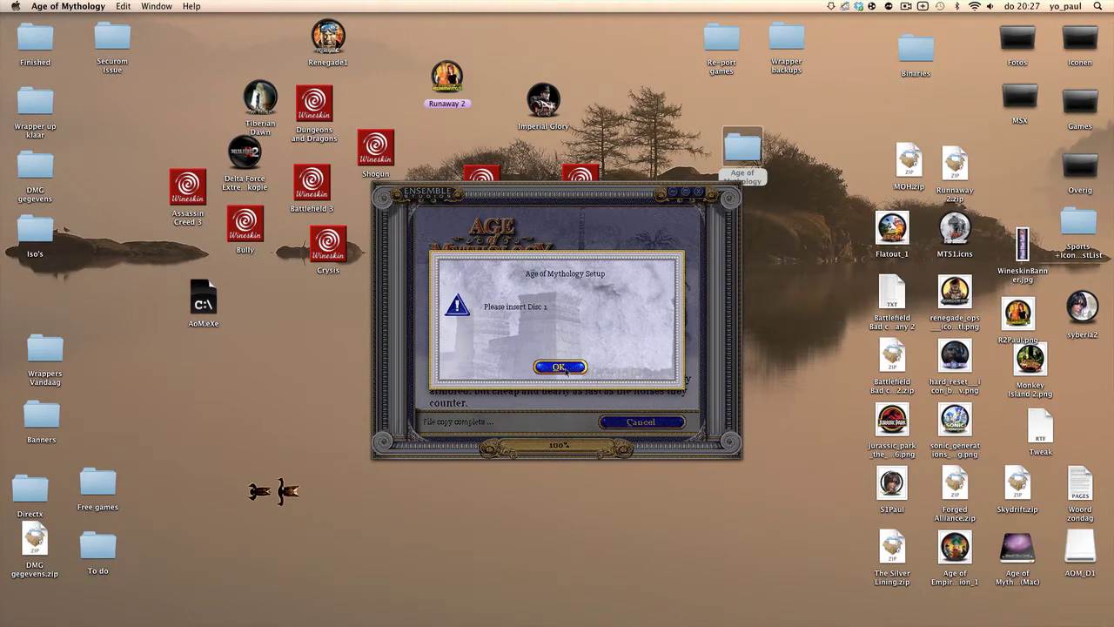
left_click(559, 367)
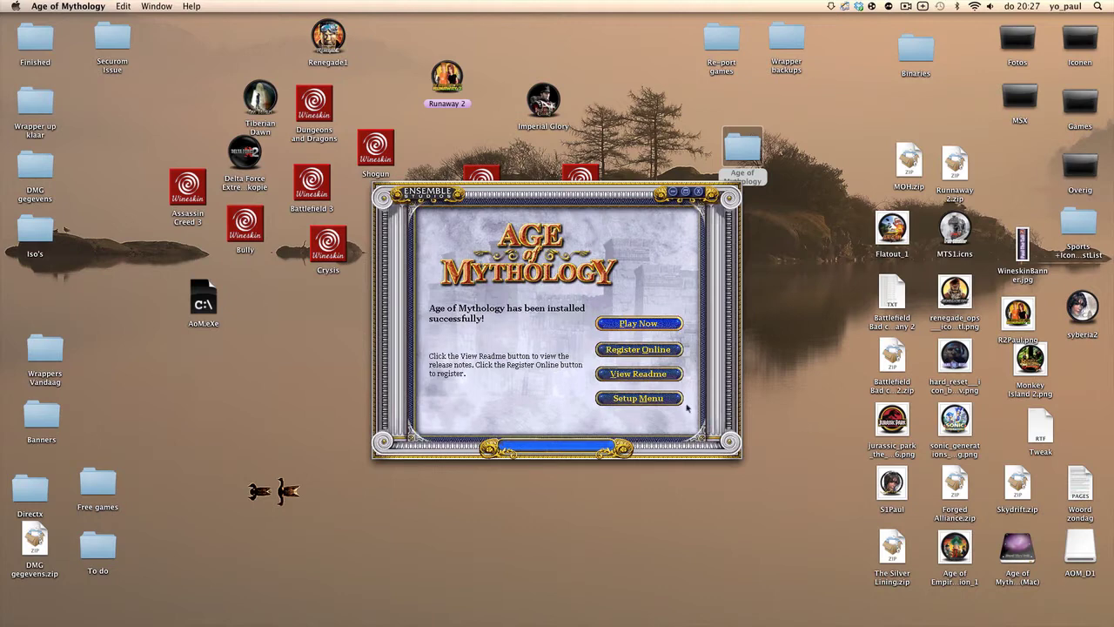
left_click(698, 191)
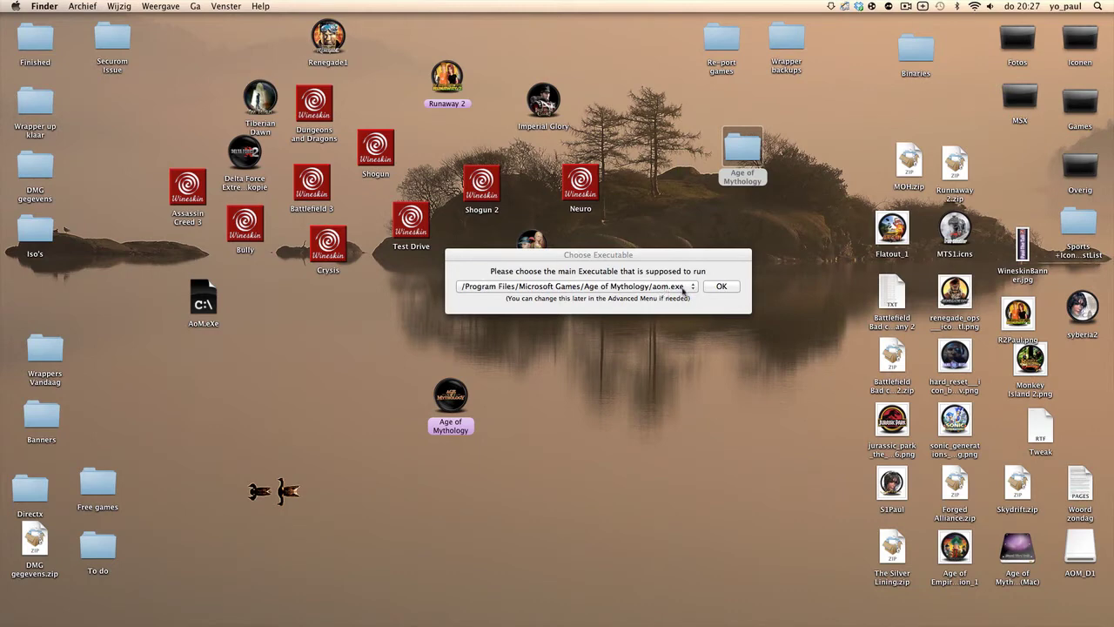
Step: Accept /Program Files/Microsoft Games/Age of Mythology/aom.exe as the wrapper's main executable and quit Wineskin
left_click(731, 287)
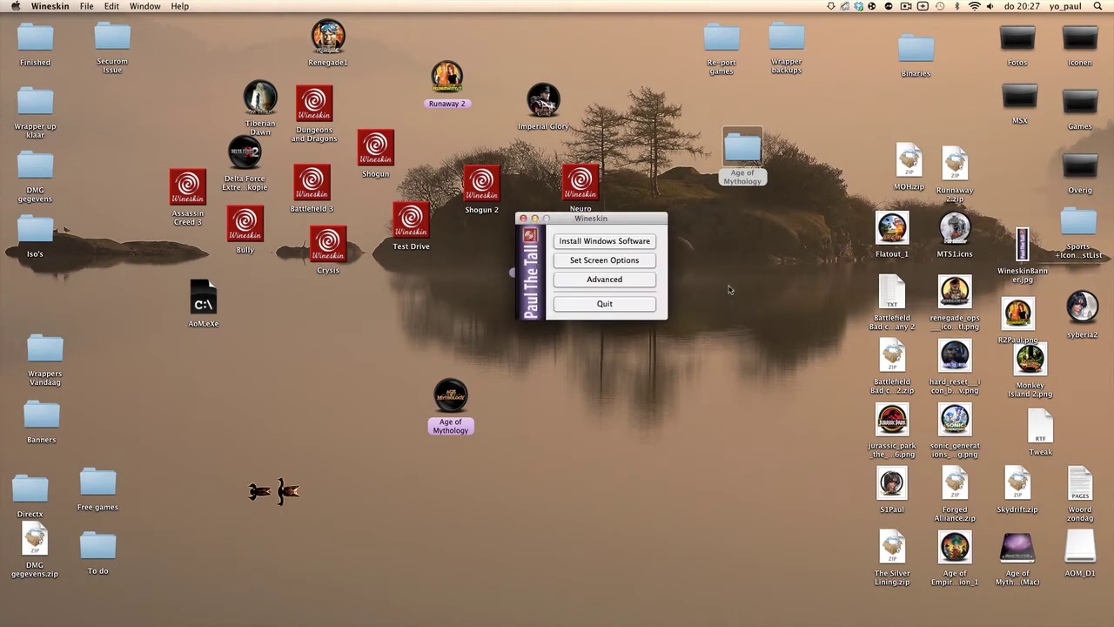
left_click(620, 305)
left_click(700, 413)
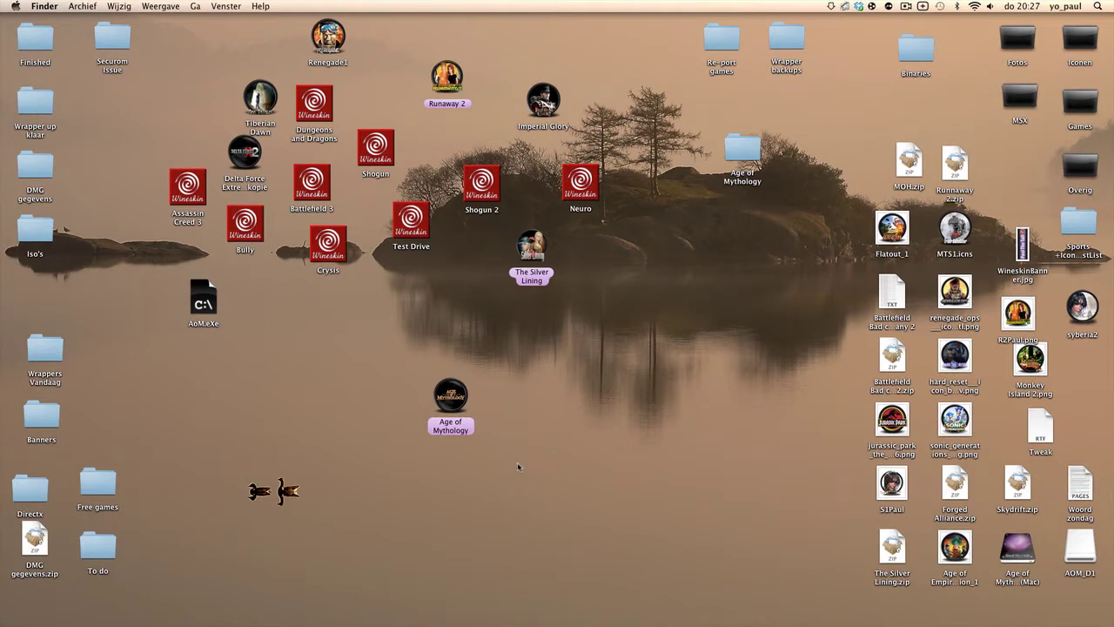
Step: Try to launch the Age of Mythology wrapper, and move the AoM.eXe file slightly lower on the desktop
left_click(458, 396)
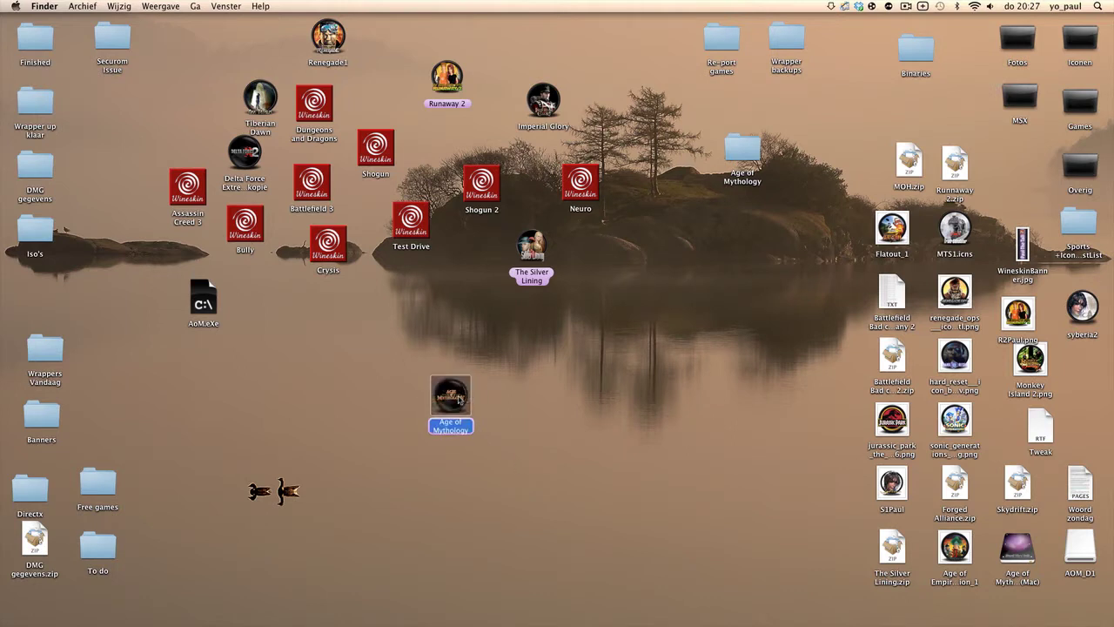
double_click(458, 398)
left_click_drag(198, 314, 211, 385)
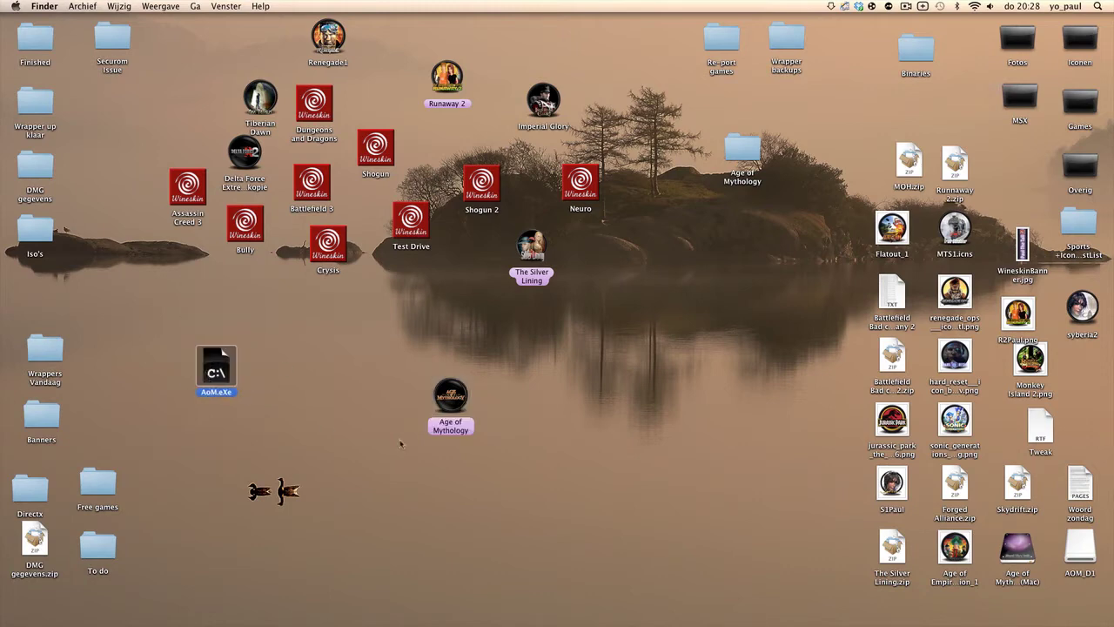
Step: Show the Age of Mythology wrapper's package contents and open drive_c/Program Files/Microsoft Games/Age of Mythology
right_click(446, 398)
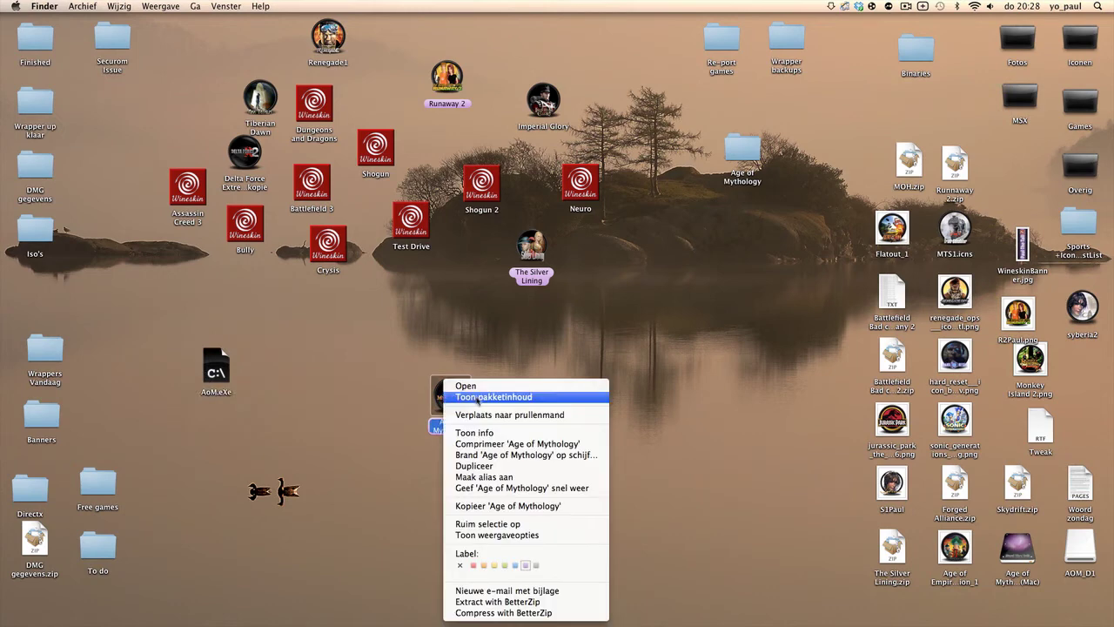
left_click(478, 400)
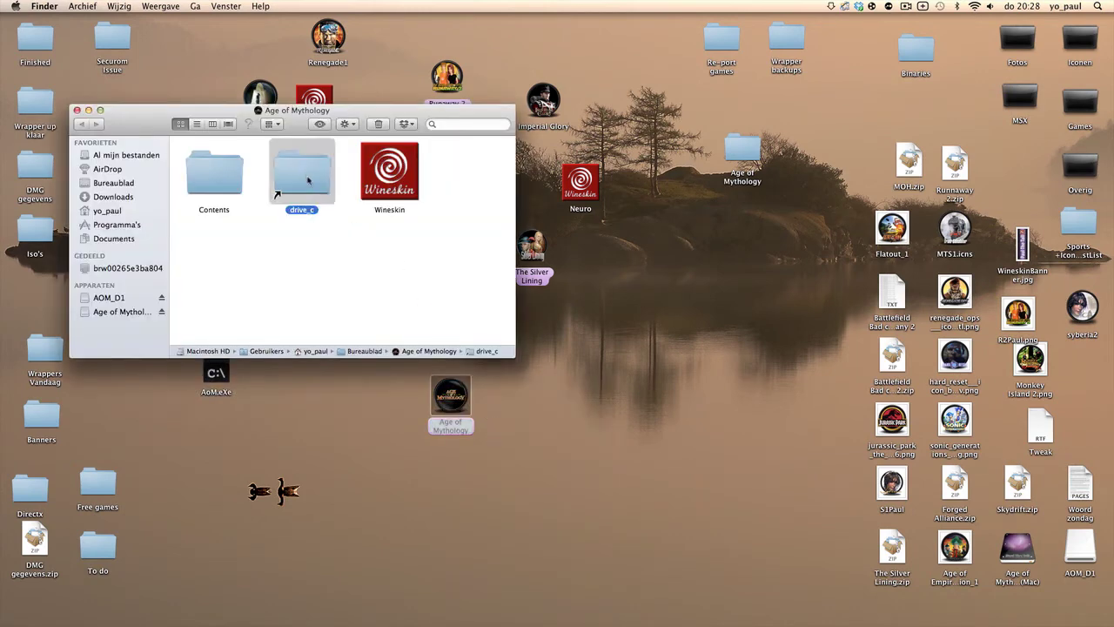
double_click(290, 165)
left_click(222, 182)
double_click(222, 183)
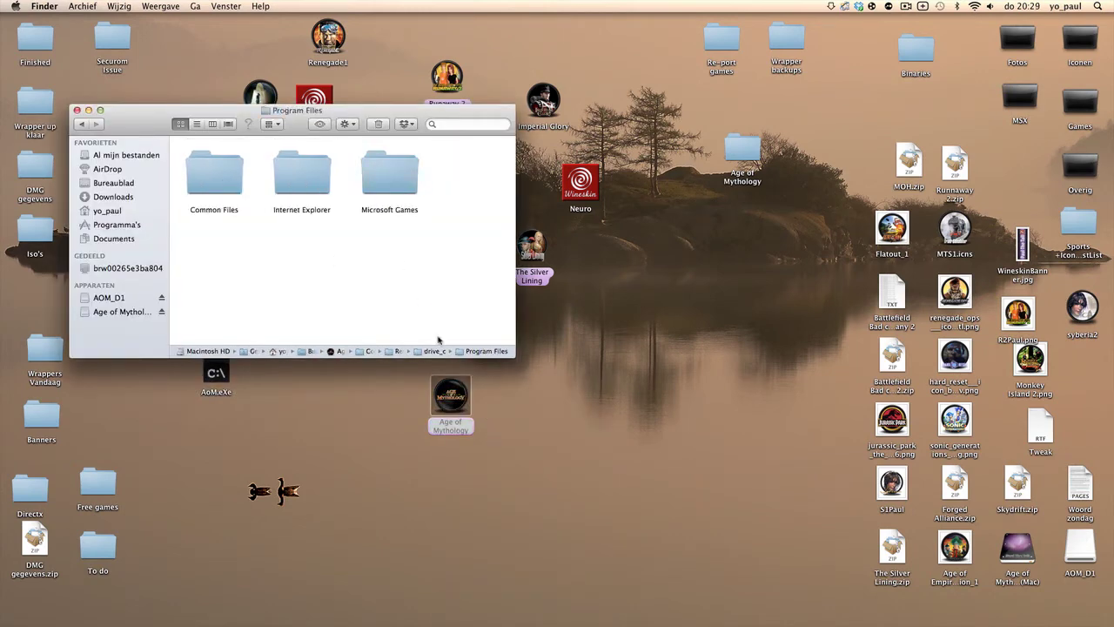
double_click(390, 207)
double_click(235, 181)
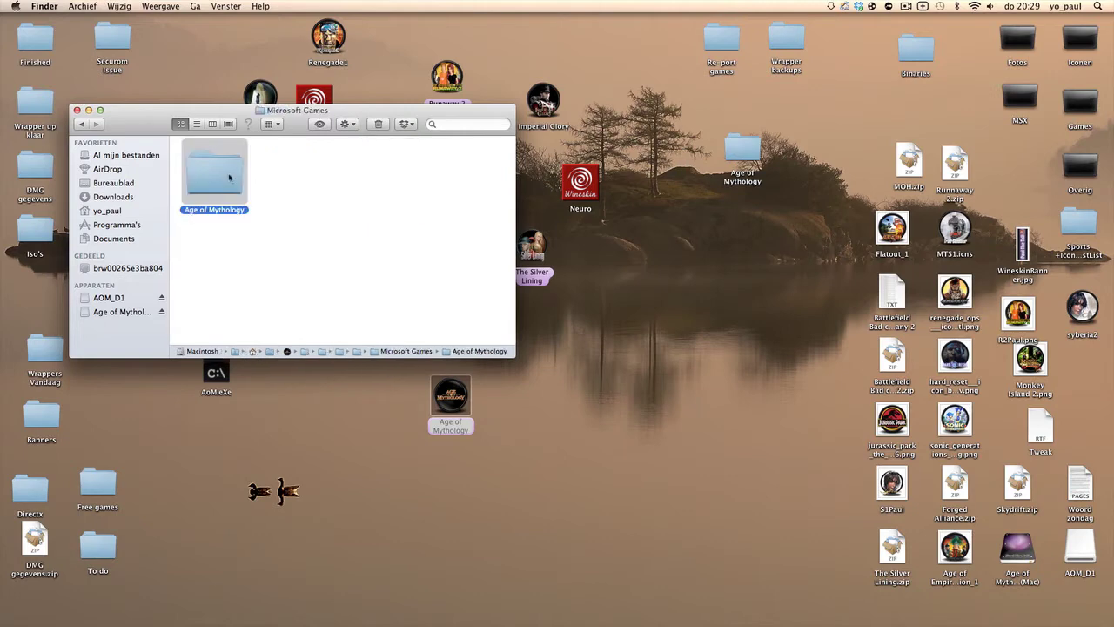
Step: Replace the older AoM.eXe in the wrapper's Age of Mythology folder with the desktop copy, and close the folder window
left_click_drag(389, 110, 676, 24)
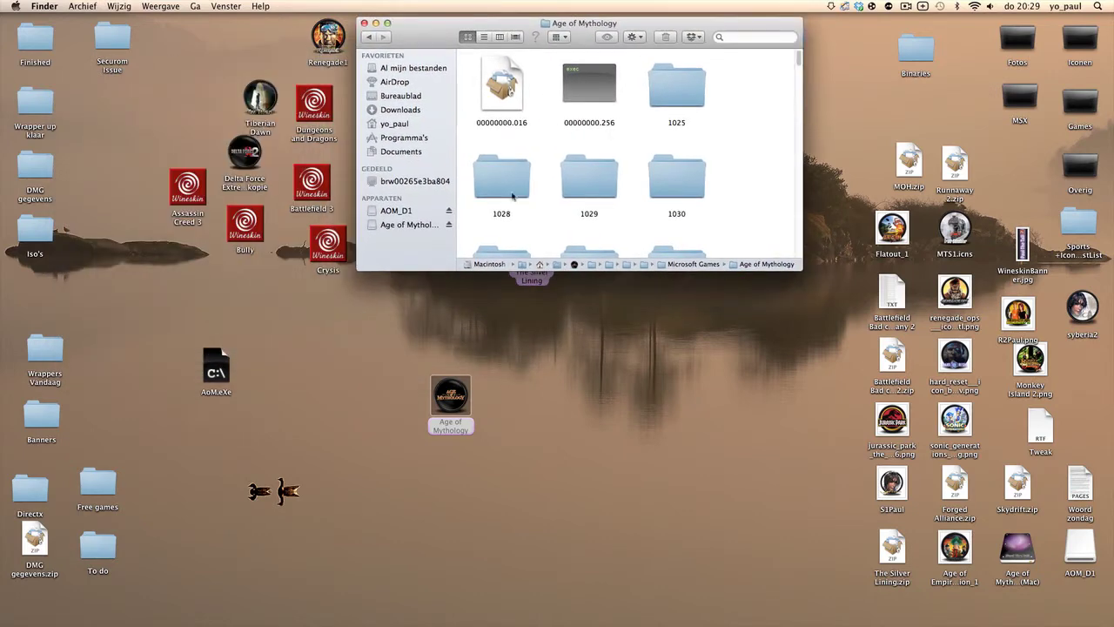
left_click_drag(218, 370, 167, 357)
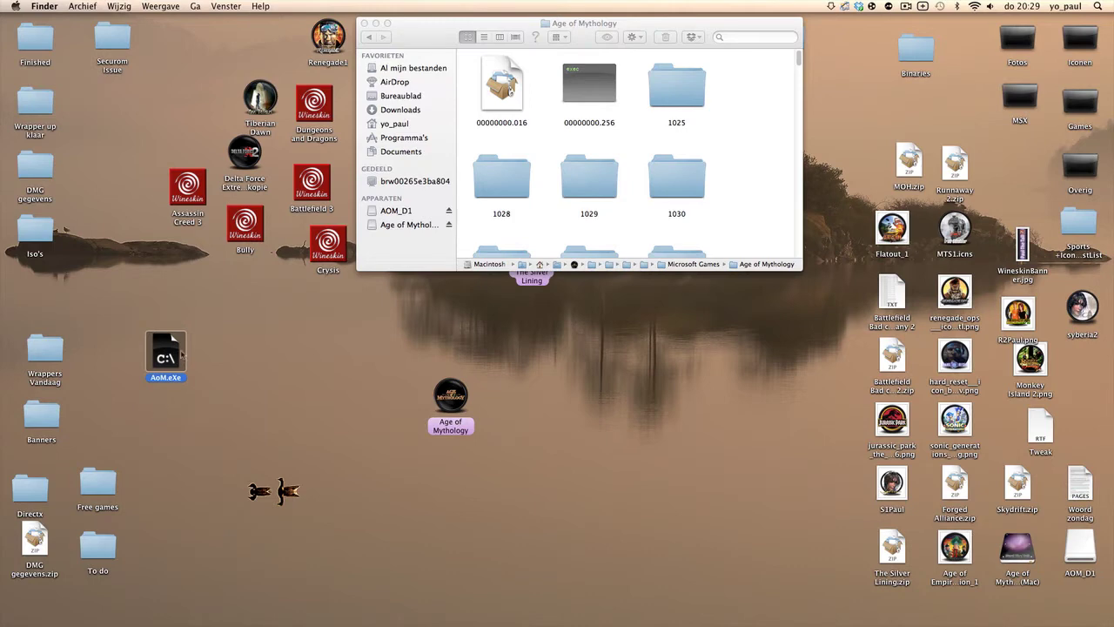
left_click(145, 361)
left_click_drag(166, 357, 775, 113)
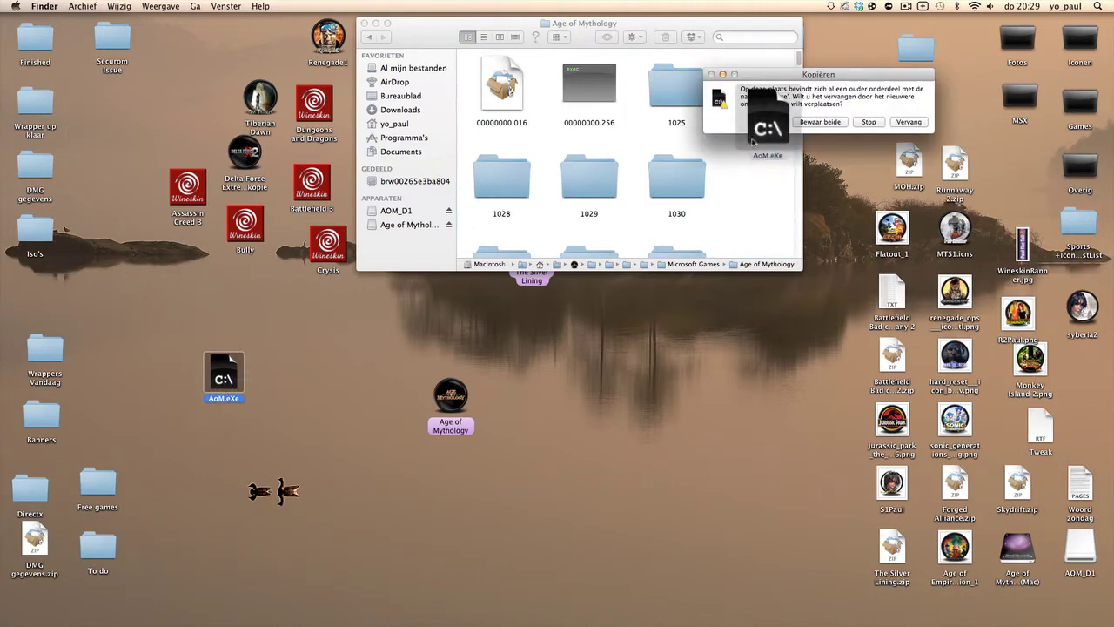
left_click(909, 122)
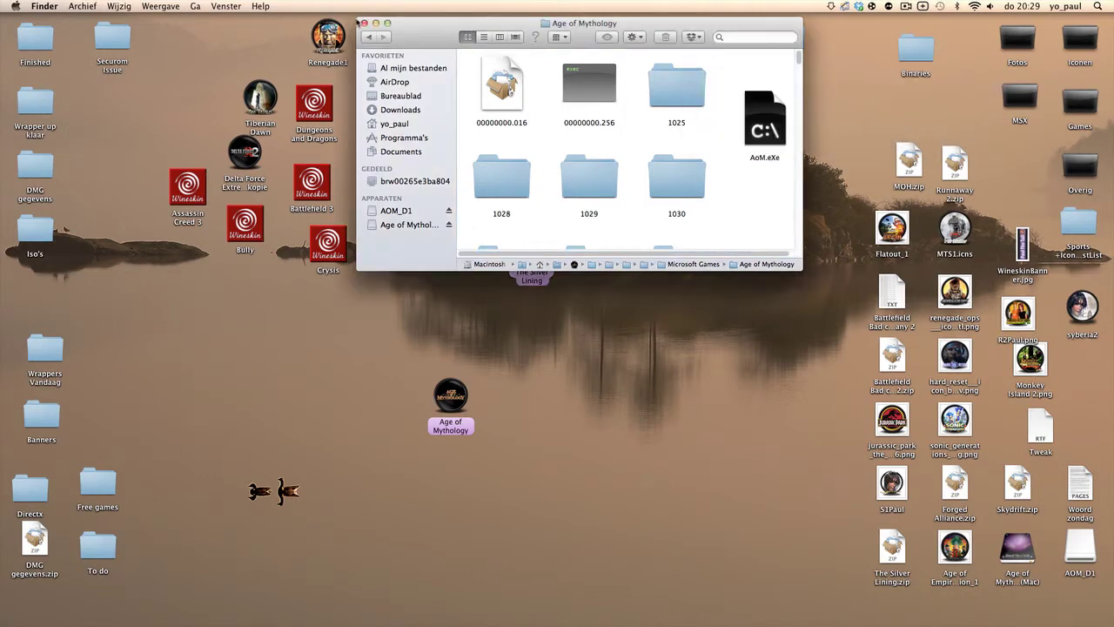
left_click(365, 23)
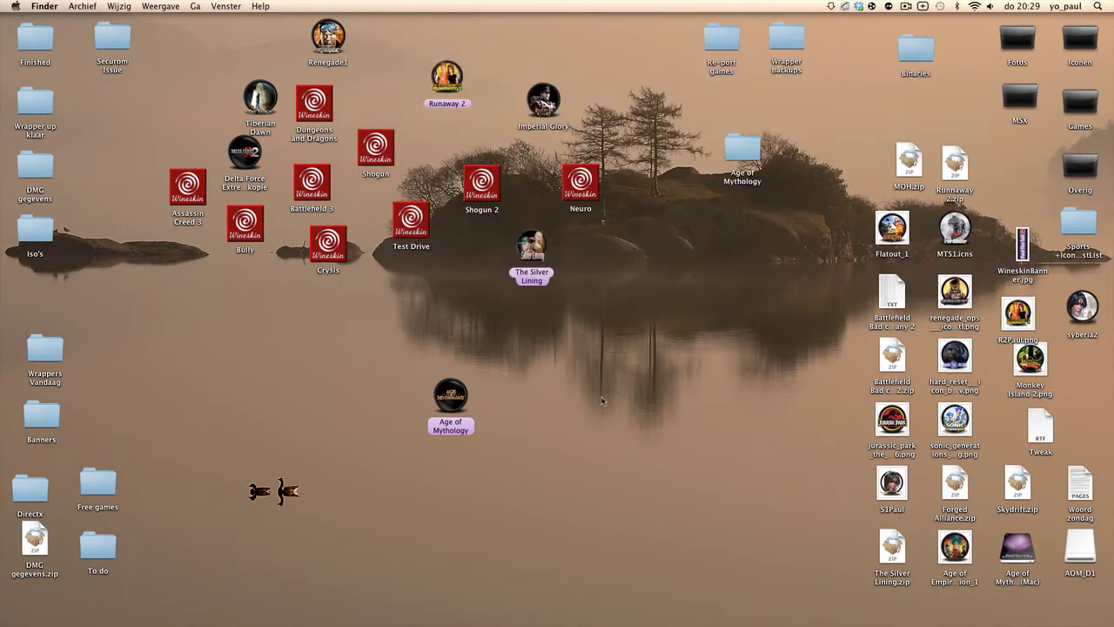
Step: Launch the Age of Mythology wrapper and accept its End User License Agreement
double_click(457, 407)
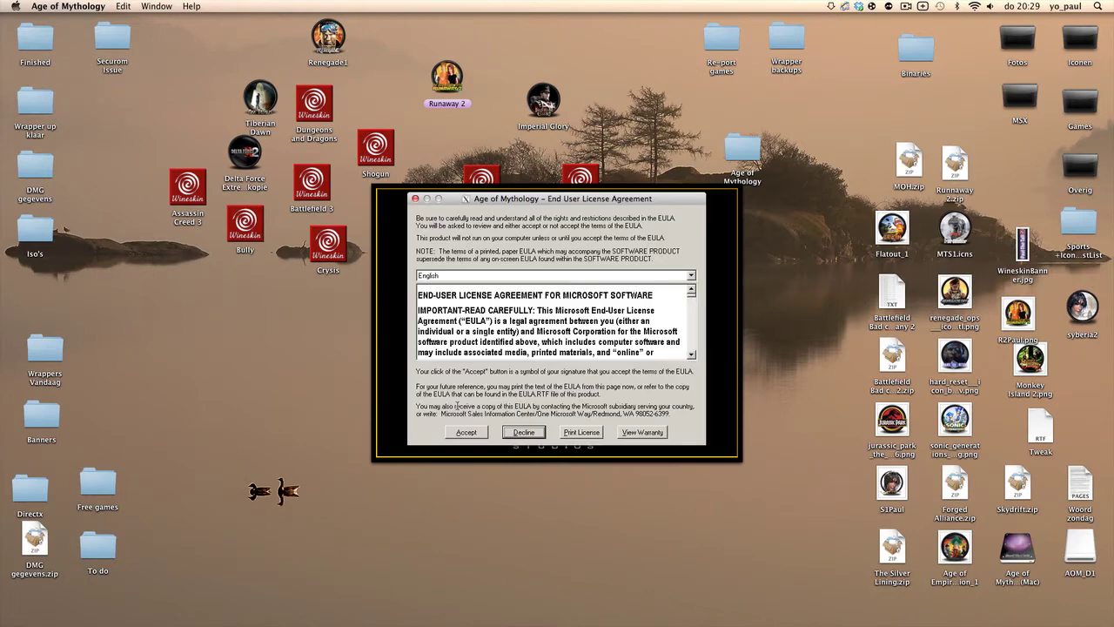
left_click(466, 432)
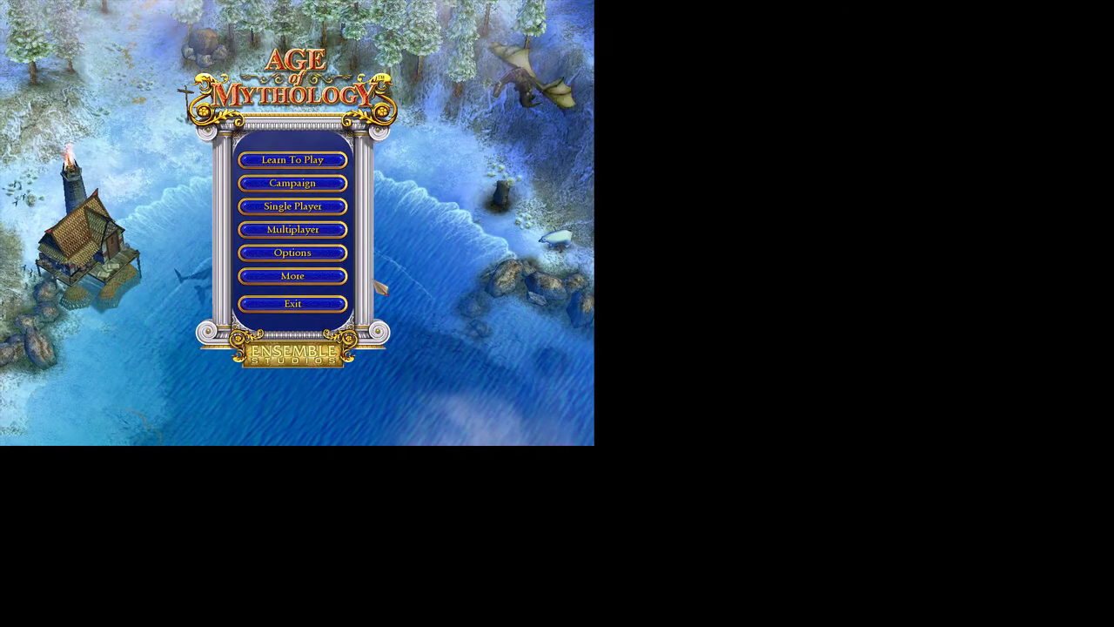
Step: Start the Fall of the Trident campaign with Prologue: Troubled Sleep on Easy difficulty, and skip the cutscene
left_click(297, 183)
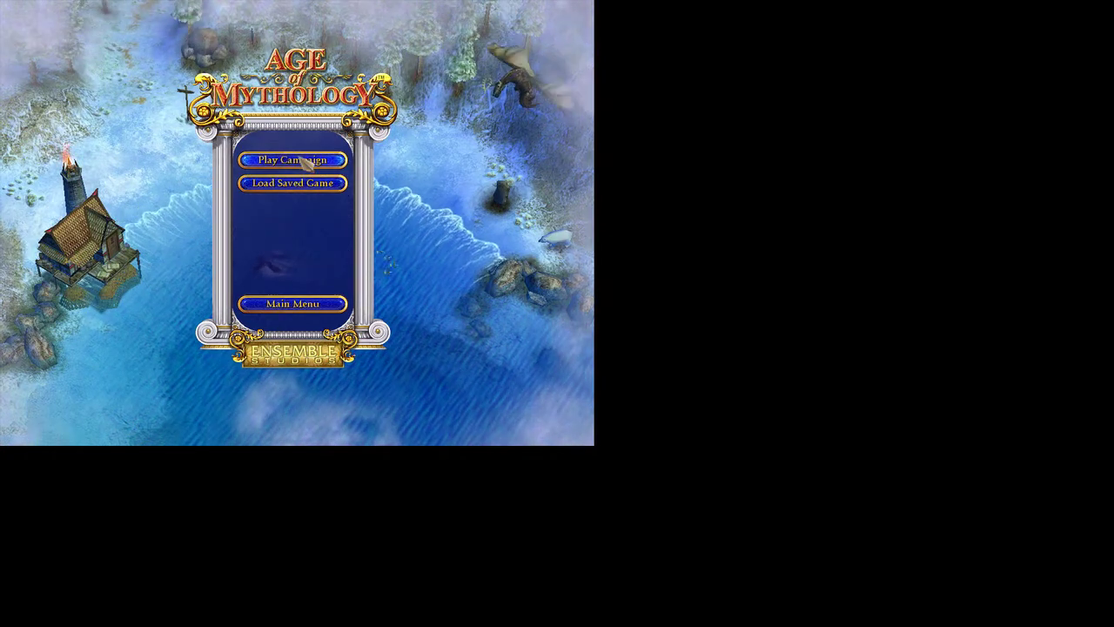
left_click(306, 167)
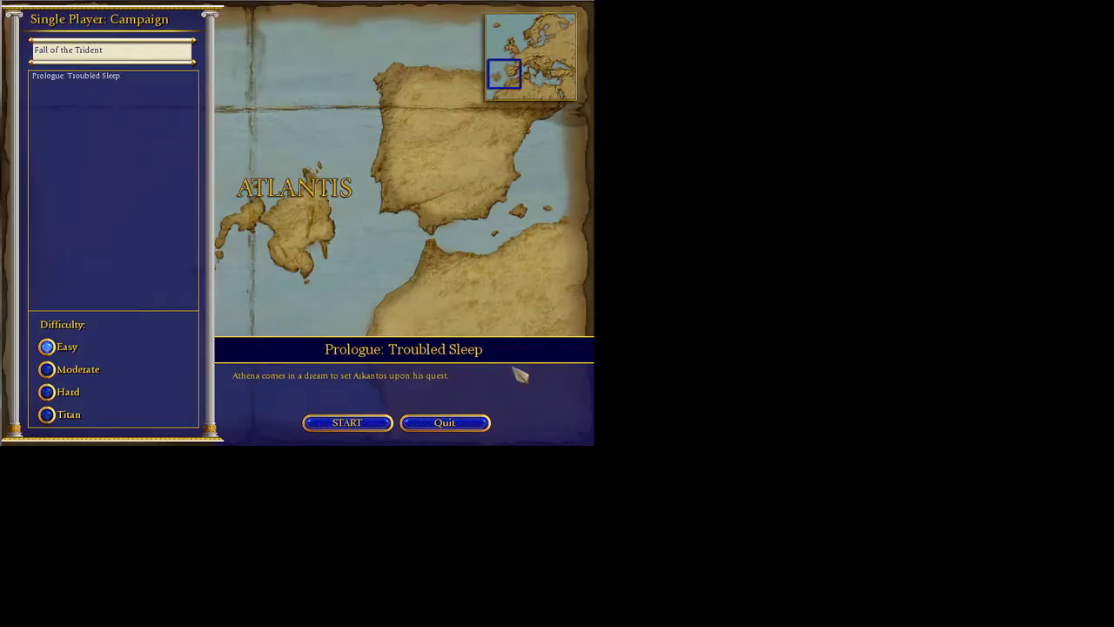
left_click(380, 423)
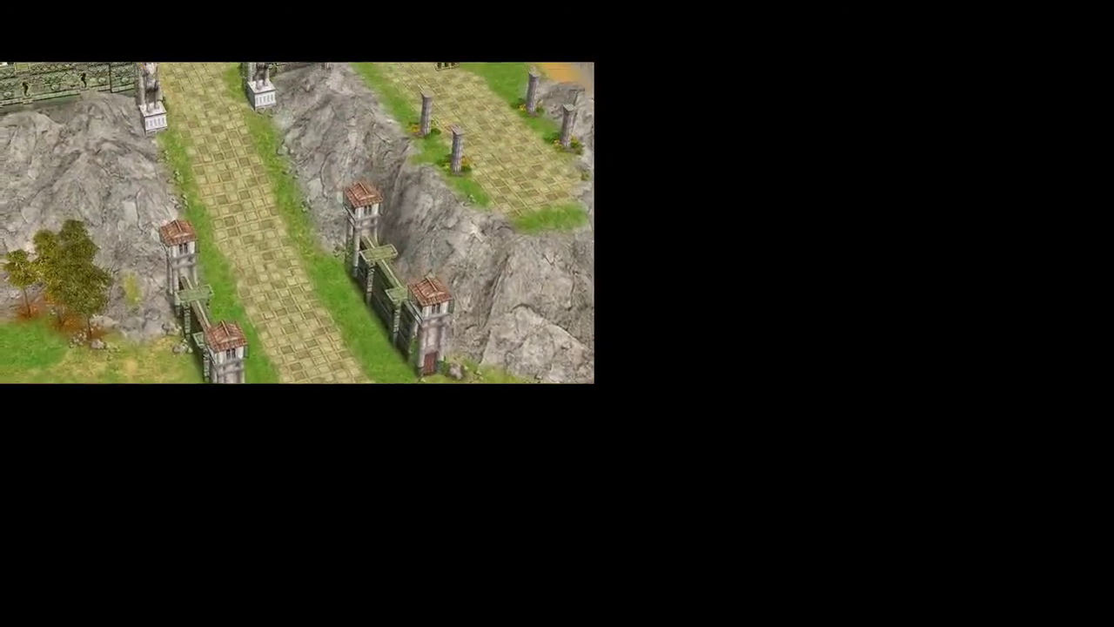
key("Escape")
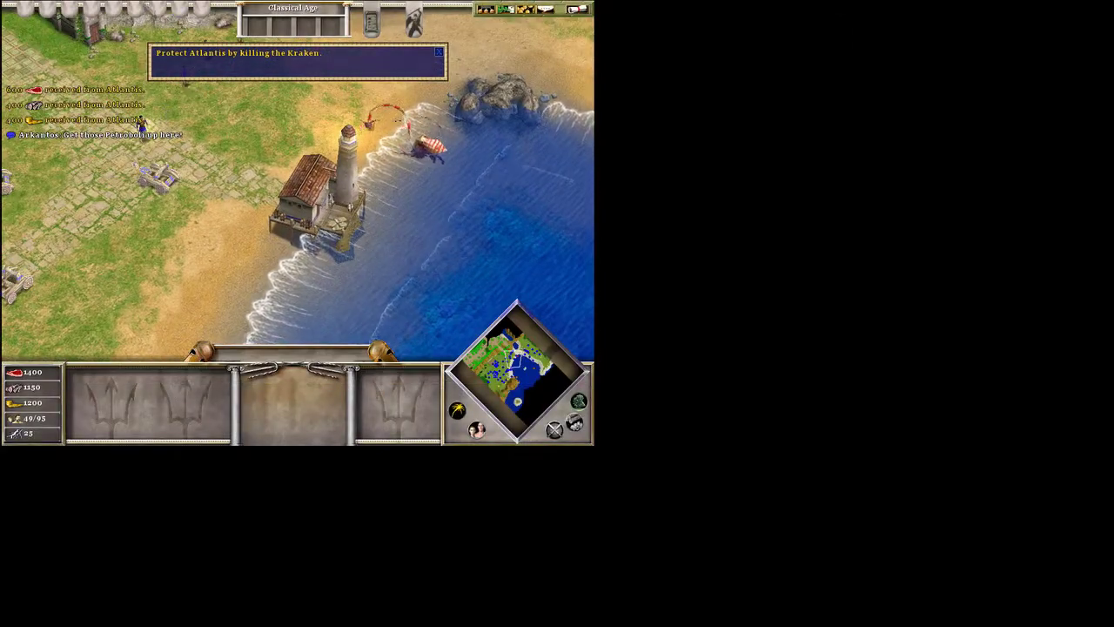
Step: Order the hero Arkantos to attack the Kraken beside the lighthouse, and select a Toxotes archer
left_click(130, 213)
right_click(444, 231)
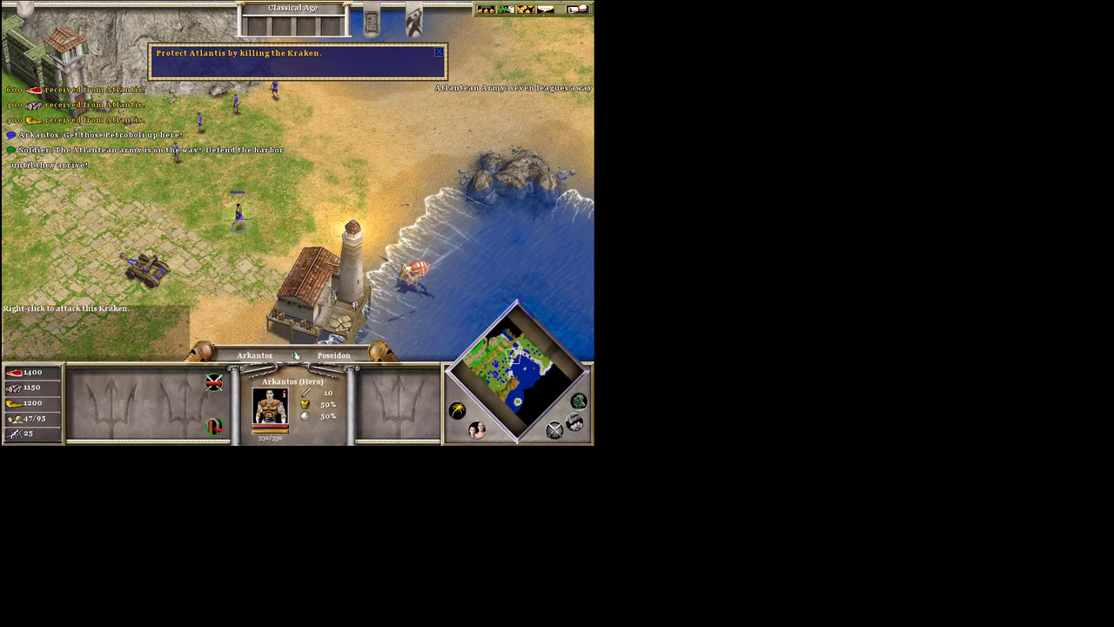
left_click(215, 146)
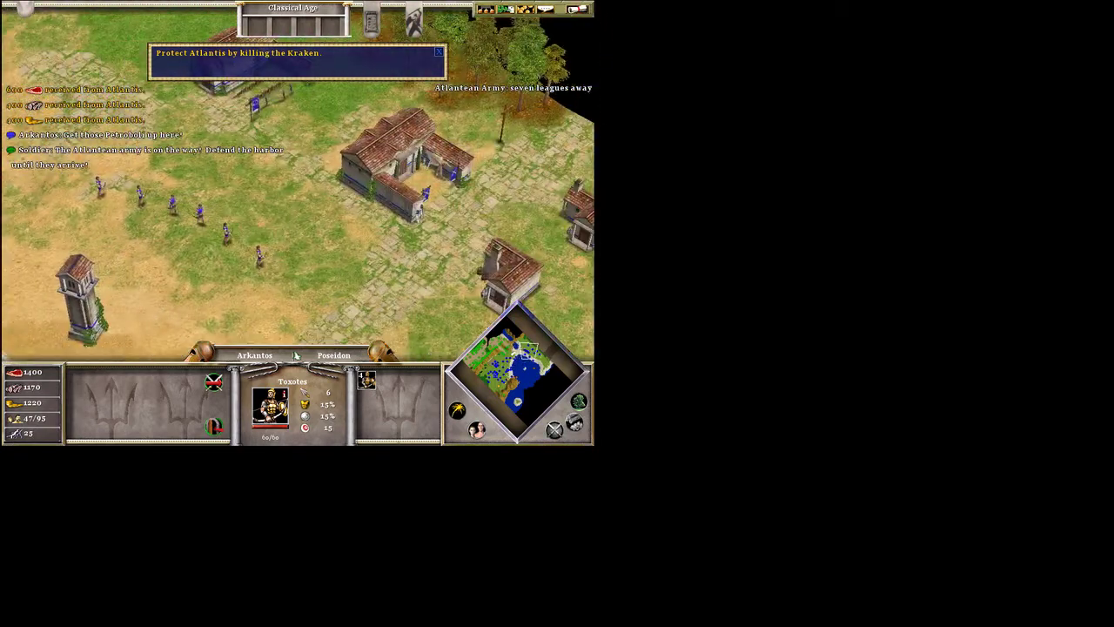
Step: Select the Archery Range and queue Toxotes archers for training
left_click(405, 174)
key("ctrl+a")
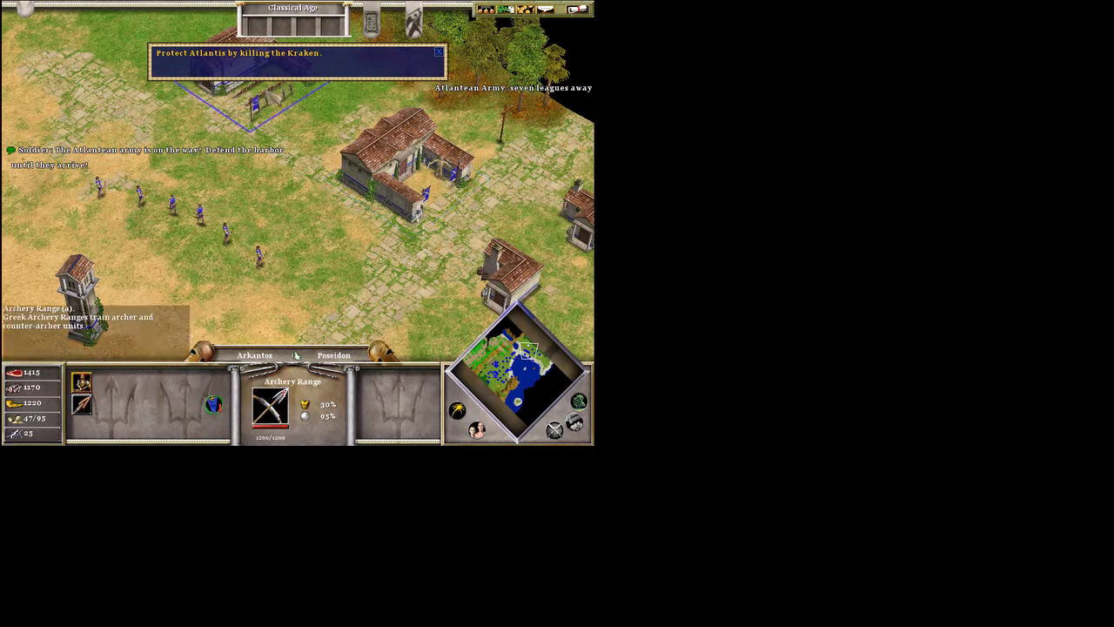
left_click(83, 385)
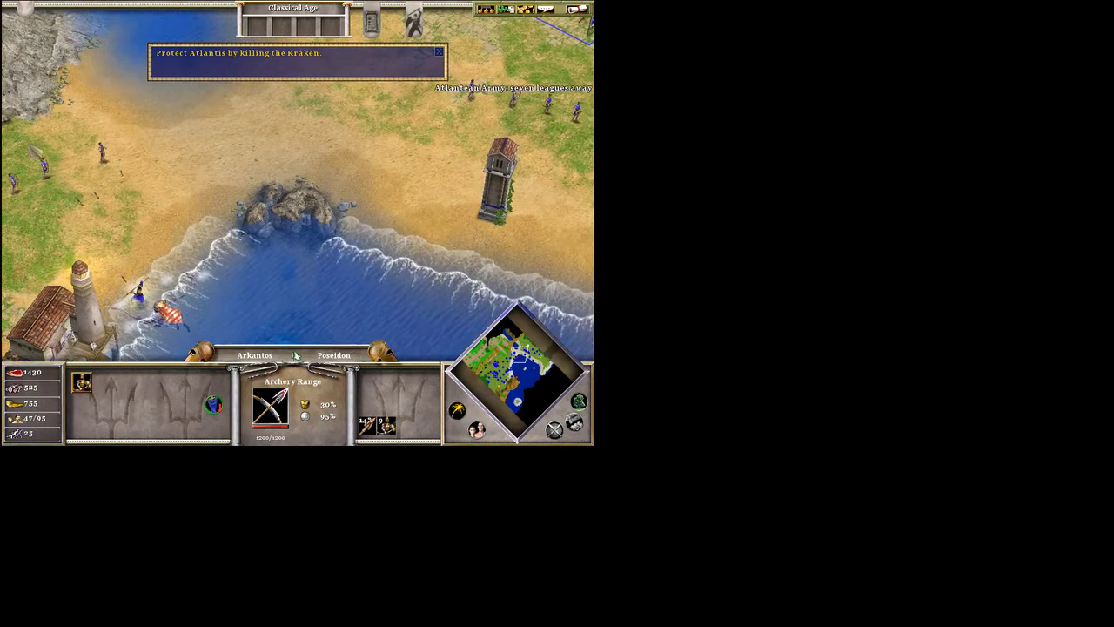
Step: Select the row of six Toxotes near the watchtower and send them to the grass inland of the lighthouse
left_click_drag(256, 162, 522, 305)
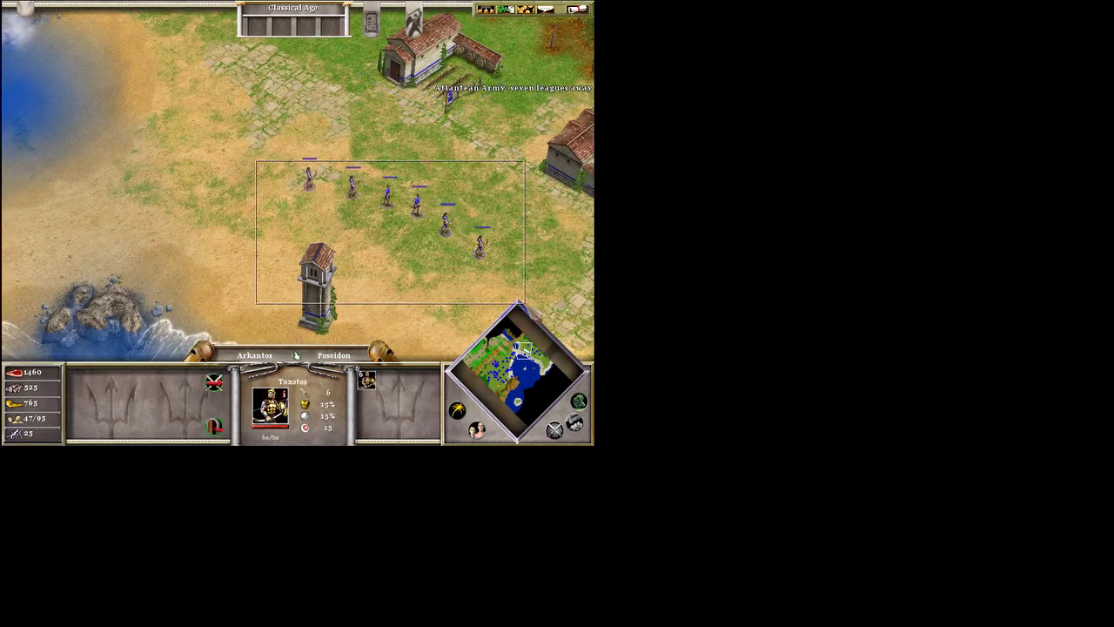
right_click(205, 161)
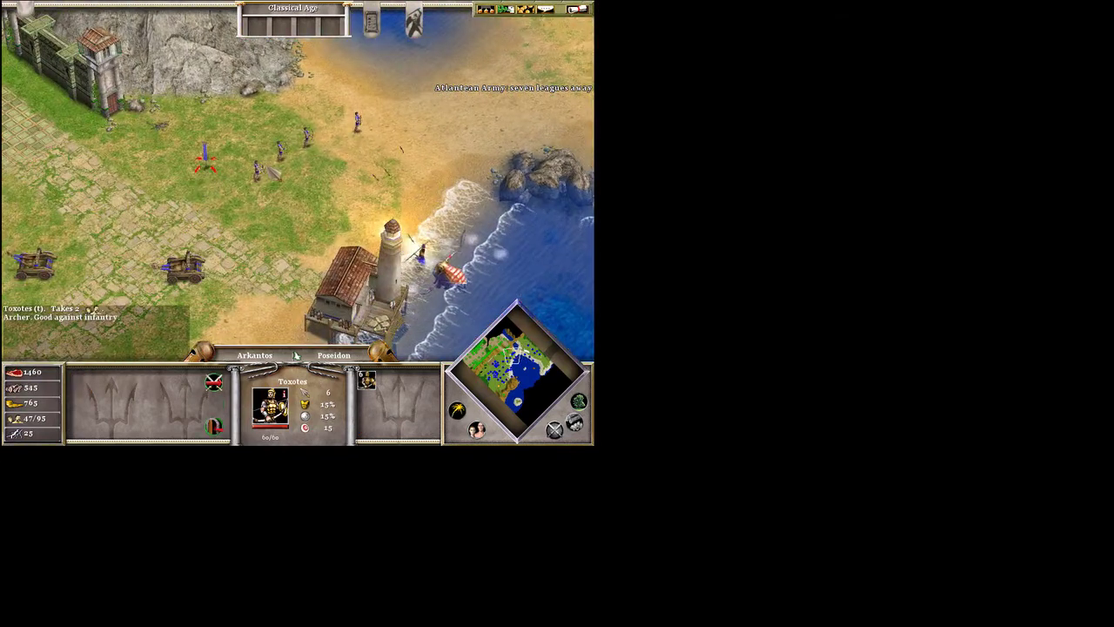